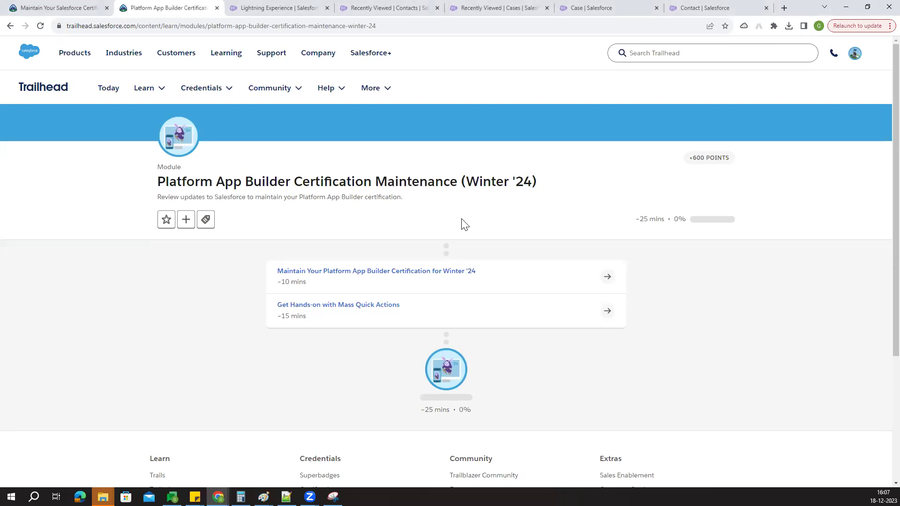
# Open the unit "Maintain Your Platform App Builder Certification for Winter '24" from the module in a separate browser tab
pyautogui.moveTo(205, 184); pyautogui.dragTo(555, 198)
pyautogui.moveTo(465, 182); pyautogui.dragTo(534, 182)
pyautogui.click(664, 302)
pyautogui.middleClick(443, 276)
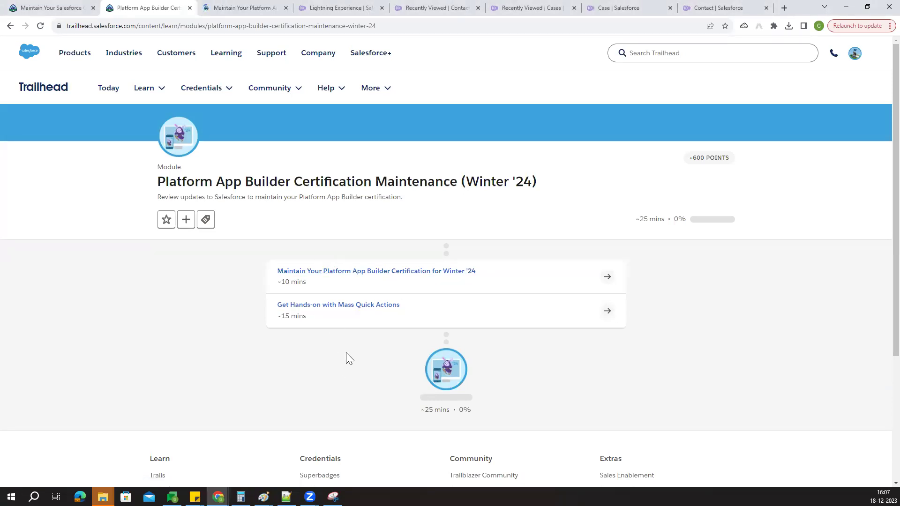
pyautogui.click(228, 10)
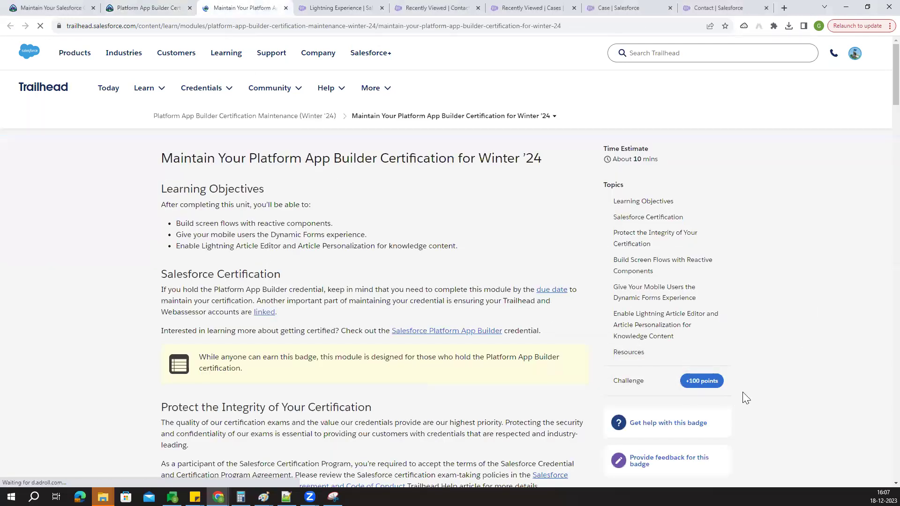
# Skim the certification maintenance unit, from its learning objectives through the feature sections to the quiz questions
pyautogui.scroll(-5, 279, 309)
pyautogui.scroll(-4, 248, 303)
pyautogui.scroll(-5, 161, 279)
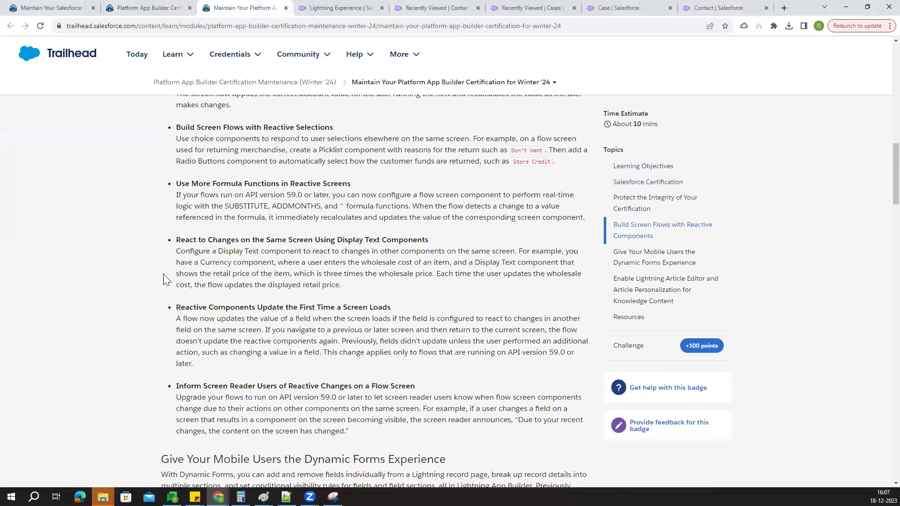
pyautogui.scroll(-5, 170, 282)
pyautogui.scroll(-10, 211, 295)
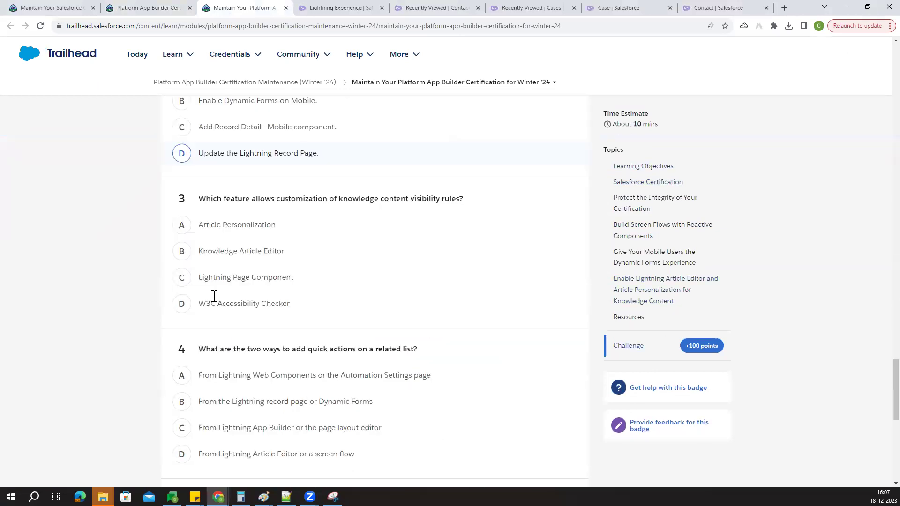
pyautogui.scroll(20, 252, 324)
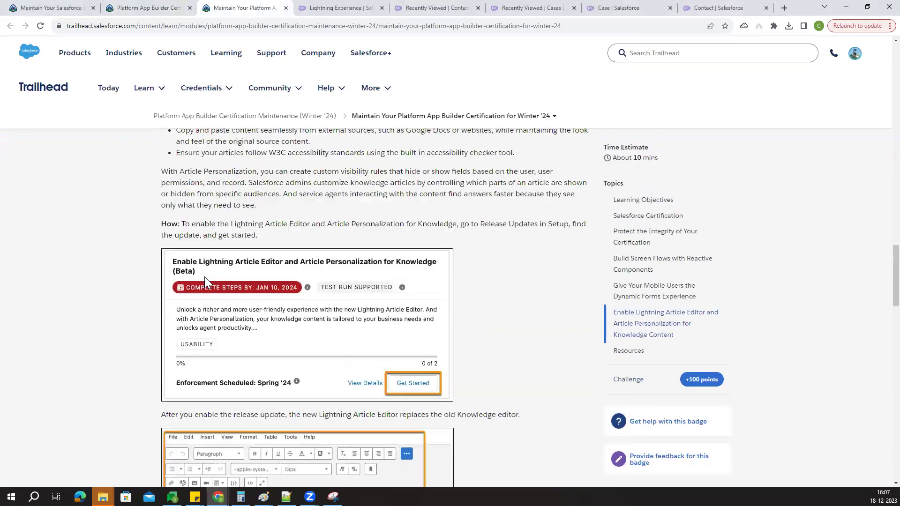
pyautogui.scroll(10, 206, 282)
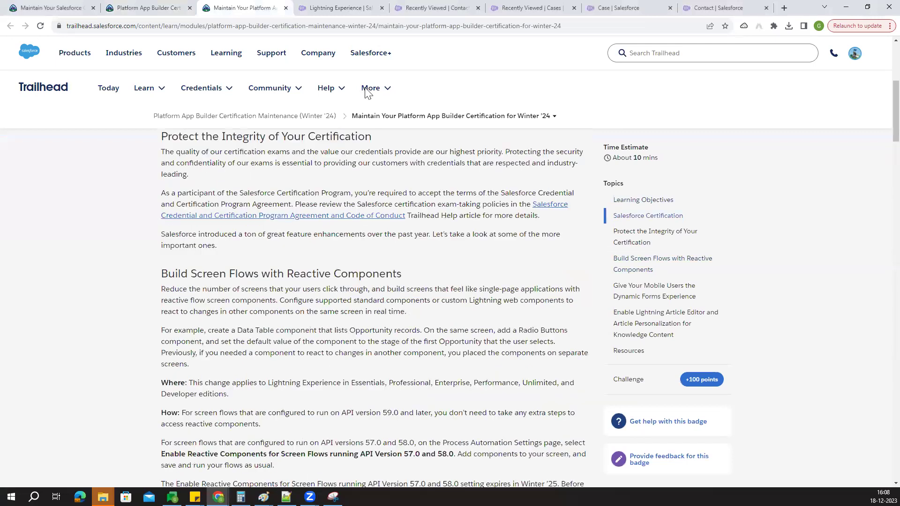
pyautogui.scroll(5, 341, 231)
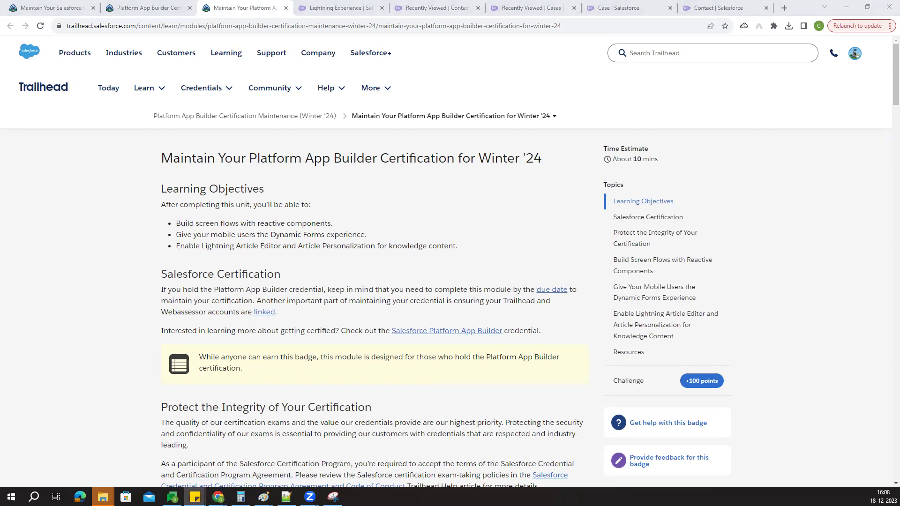
pyautogui.scroll(-10, 496, 187)
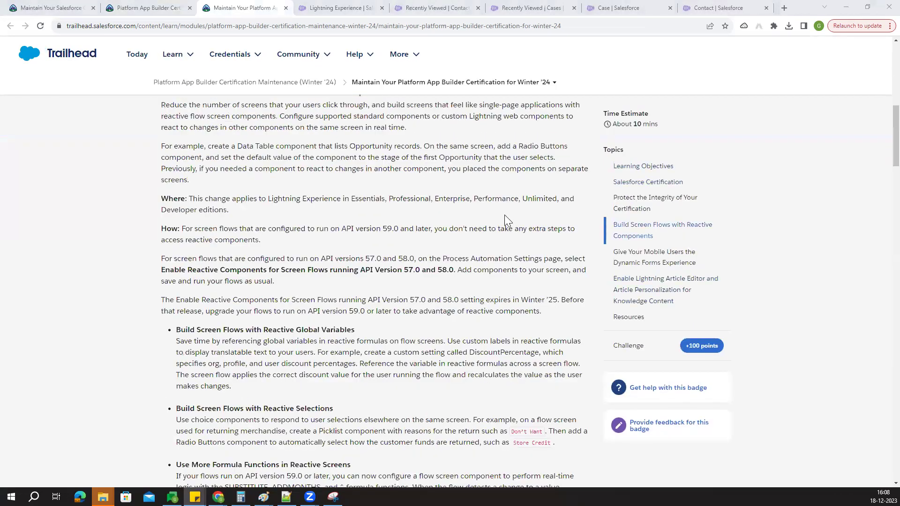
pyautogui.scroll(-10, 370, 267)
pyautogui.scroll(-15, 483, 300)
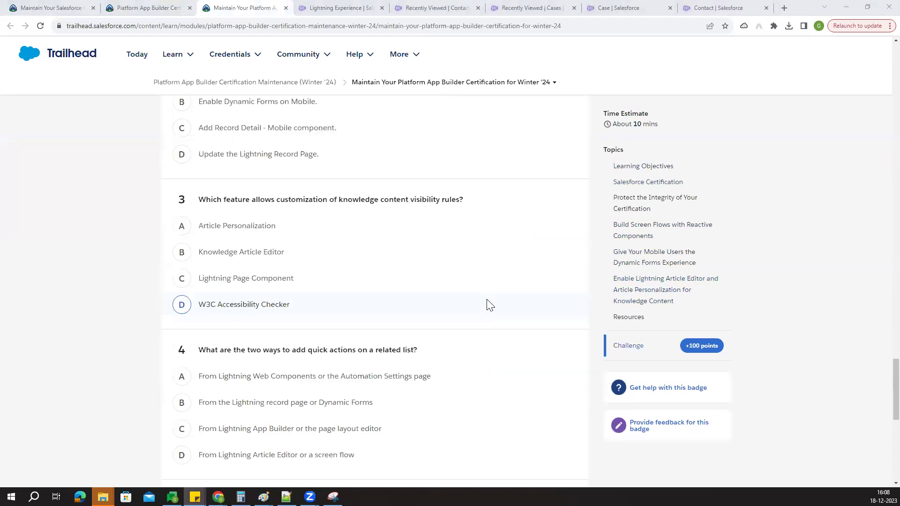
pyautogui.scroll(15, 484, 305)
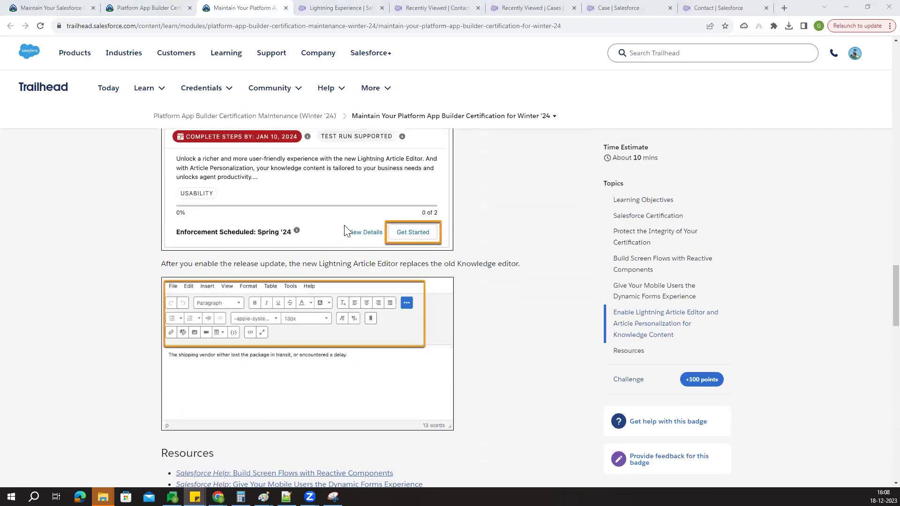
pyautogui.scroll(10, 342, 227)
pyautogui.scroll(10, 338, 229)
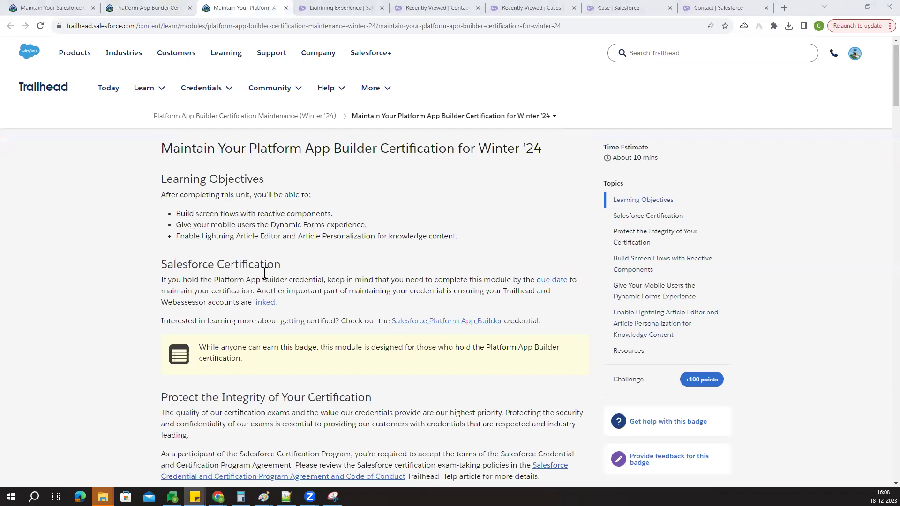
# Answer quiz question 1 with "Components react to changes in other components on the same screen in real time."
pyautogui.scroll(-3, 262, 270)
pyautogui.scroll(-10, 328, 281)
pyautogui.scroll(-10, 342, 286)
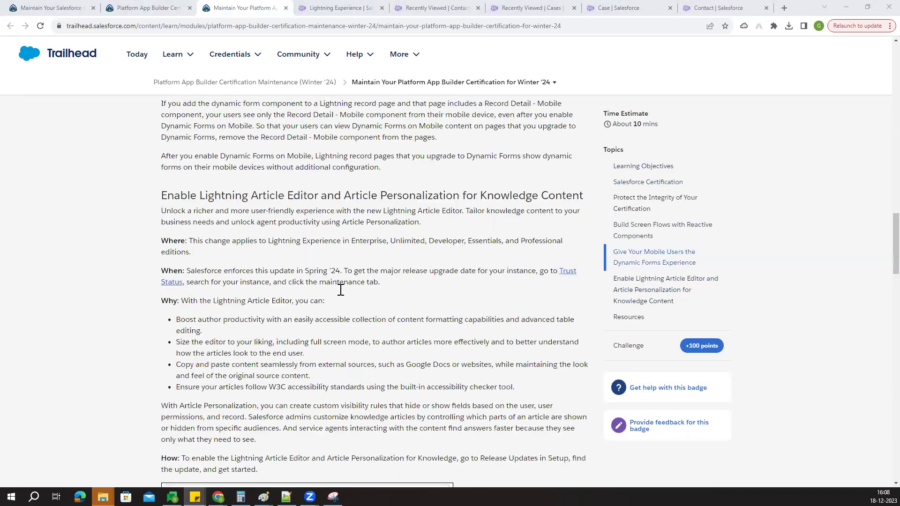
pyautogui.scroll(-13, 341, 297)
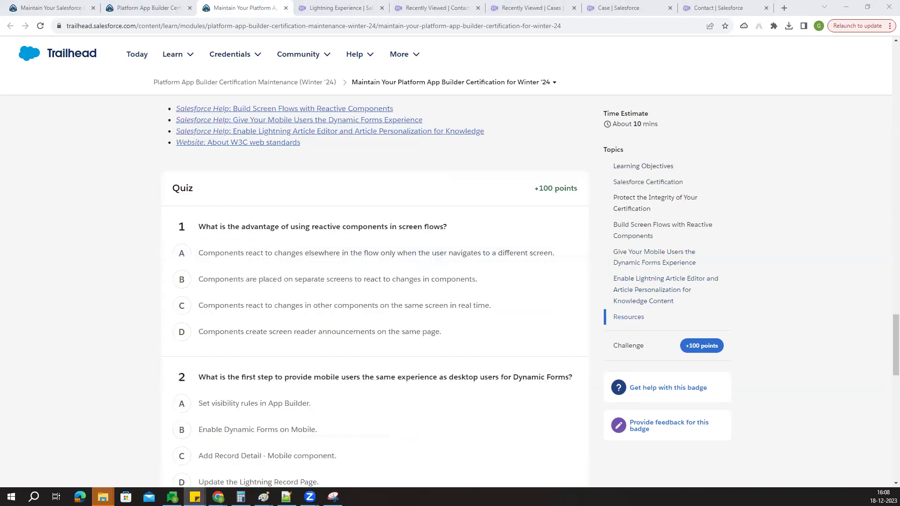
pyautogui.click(215, 305)
pyautogui.moveTo(198, 228); pyautogui.dragTo(448, 223)
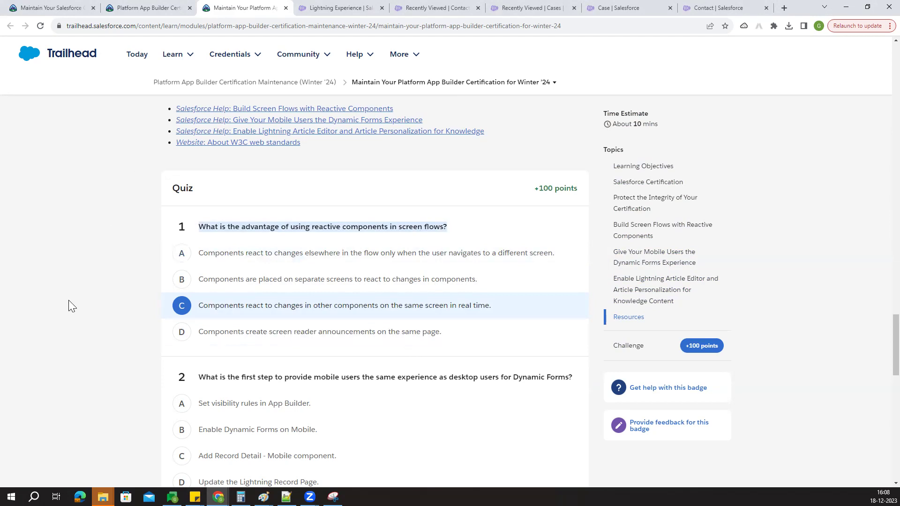
# Answer quiz question 2 with "Enable Dynamic Forms on Mobile." and question 3 with "Article Personalization"
pyautogui.scroll(-2, 141, 290)
pyautogui.moveTo(198, 283); pyautogui.dragTo(574, 282)
pyautogui.click(257, 342)
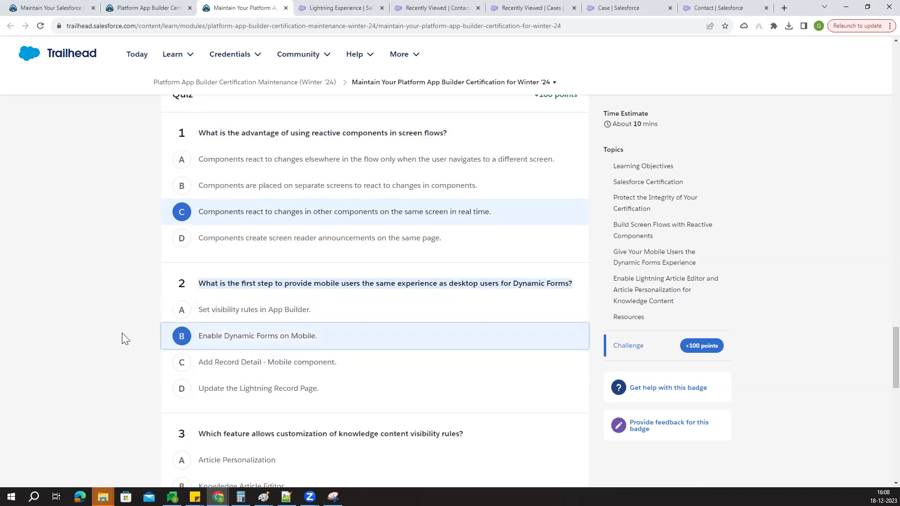
pyautogui.scroll(-3, 130, 328)
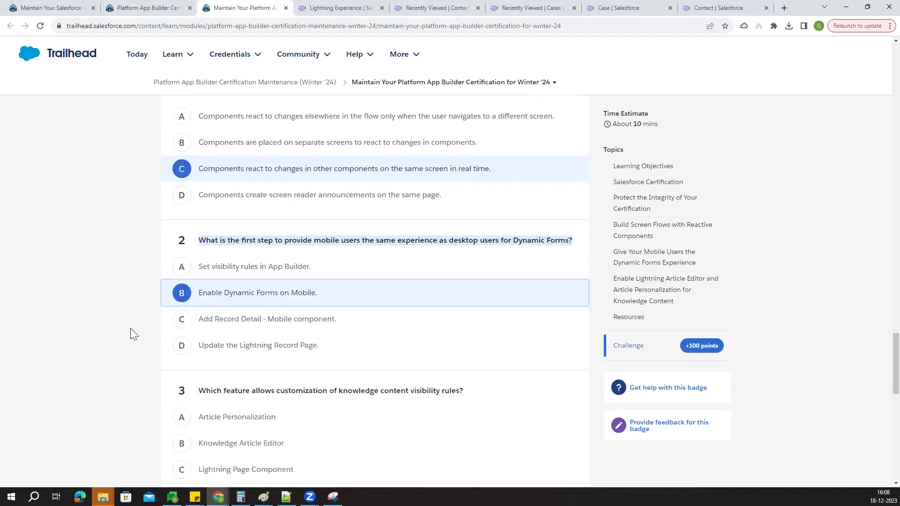
pyautogui.moveTo(198, 294); pyautogui.dragTo(459, 293)
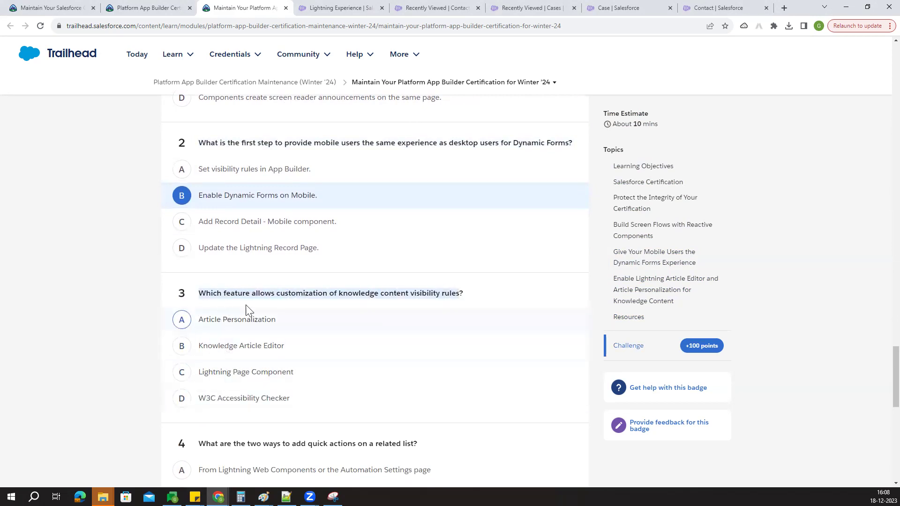
pyautogui.click(228, 321)
# Answer quiz question 4 on adding quick actions to a related list with "From Lightning App Builder or the page layout editor"
pyautogui.scroll(-1, 98, 294)
pyautogui.scroll(-1, 98, 294)
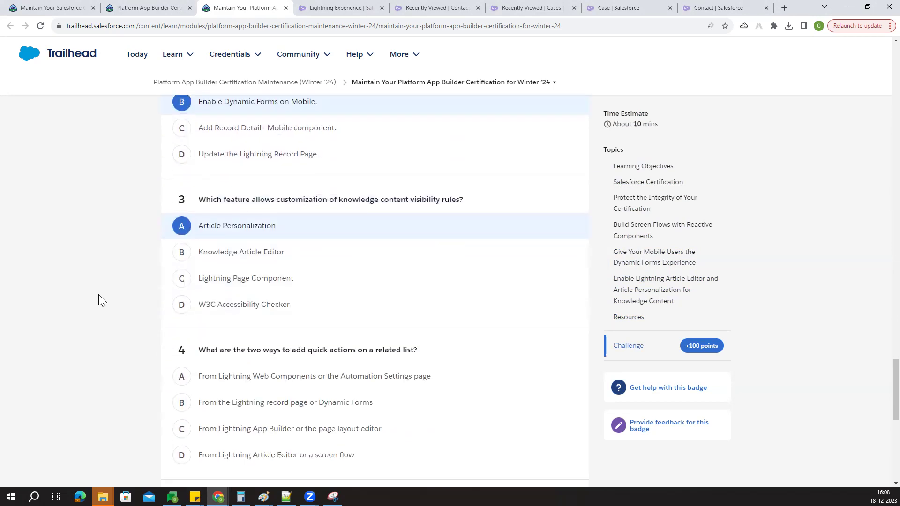
pyautogui.scroll(-1, 167, 327)
pyautogui.moveTo(199, 302); pyautogui.dragTo(420, 315)
pyautogui.click(373, 304)
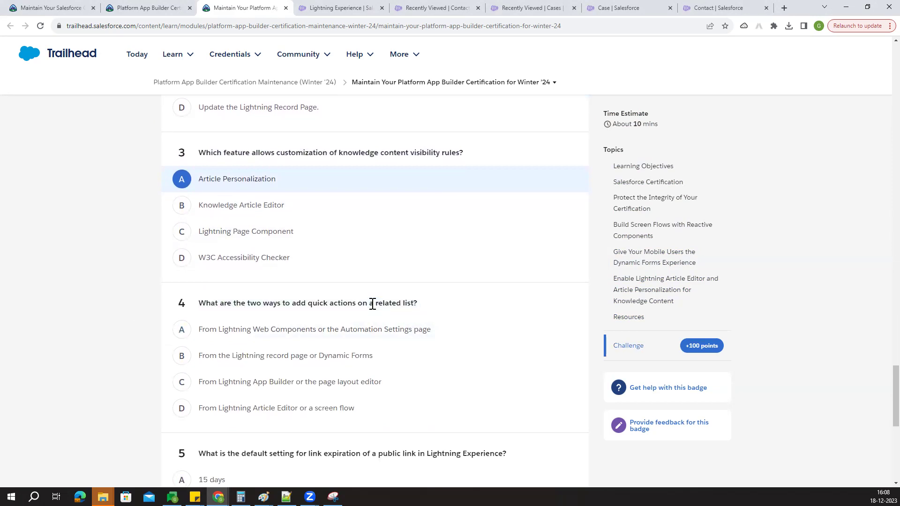
pyautogui.scroll(-2, 192, 303)
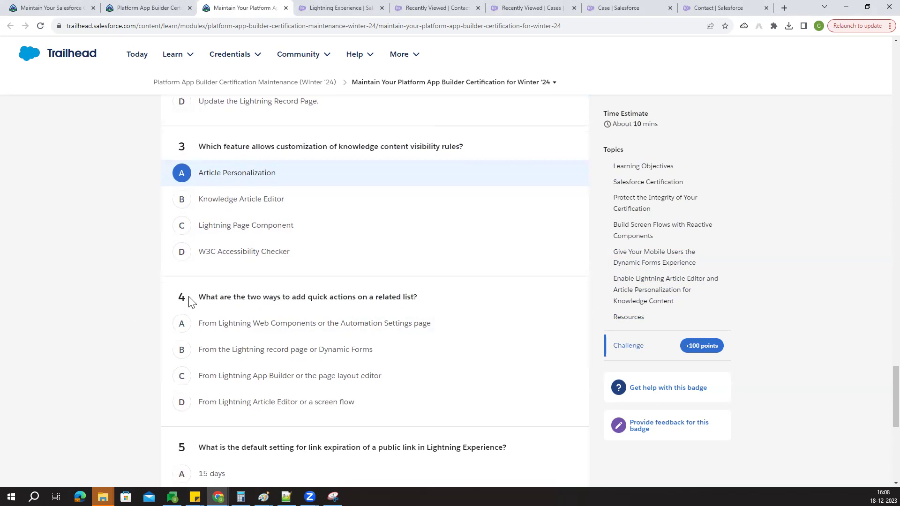
pyautogui.click(263, 289)
pyautogui.scroll(-3, 117, 294)
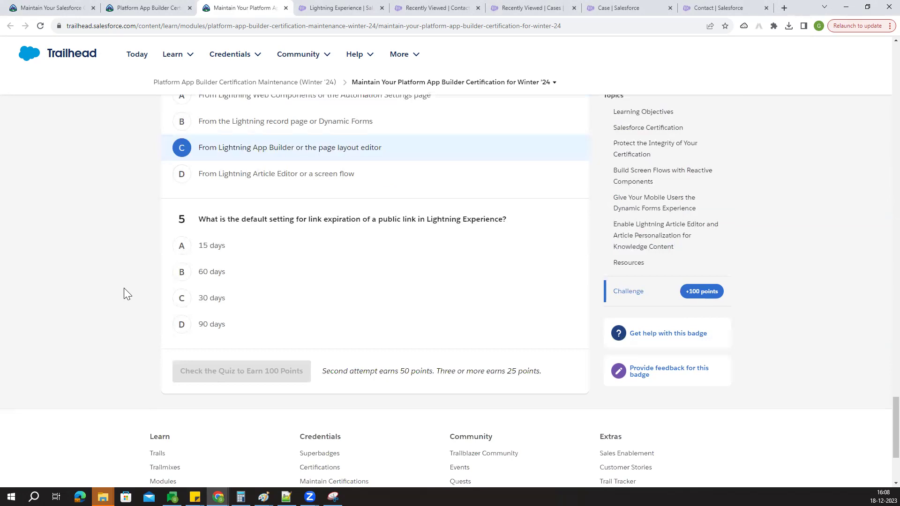
# Answer quiz question 5 on the default expiration of a public link with "30 days"
pyautogui.moveTo(199, 219); pyautogui.dragTo(344, 221)
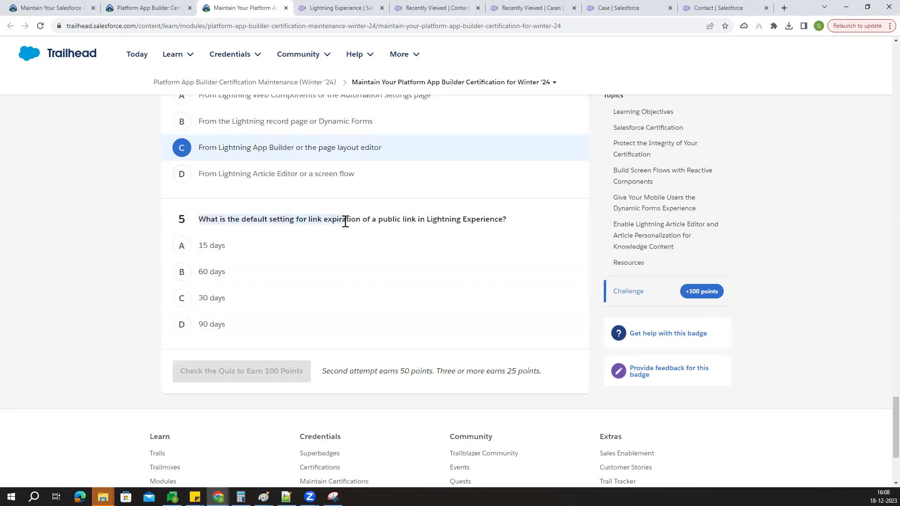
pyautogui.click(345, 221)
pyautogui.click(180, 302)
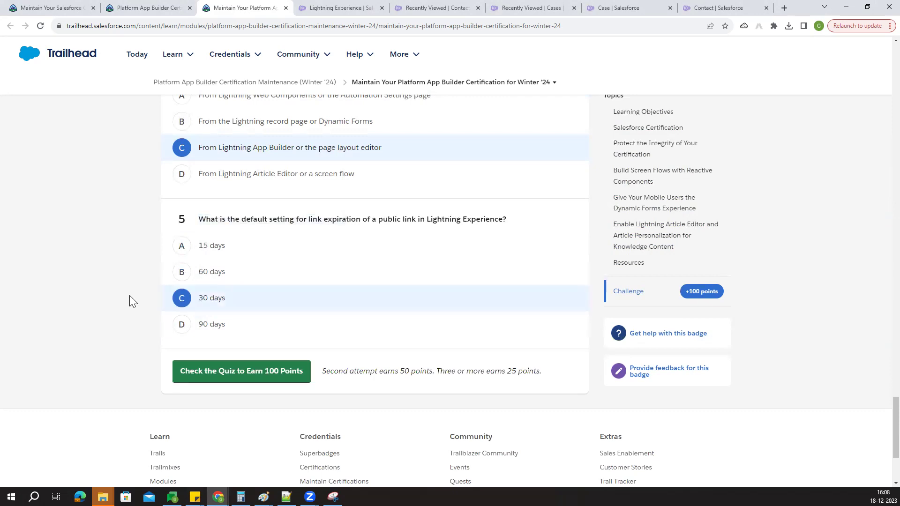
# Review the selected answers to all five quiz questions, from the last question back to the first
pyautogui.scroll(1, 93, 343)
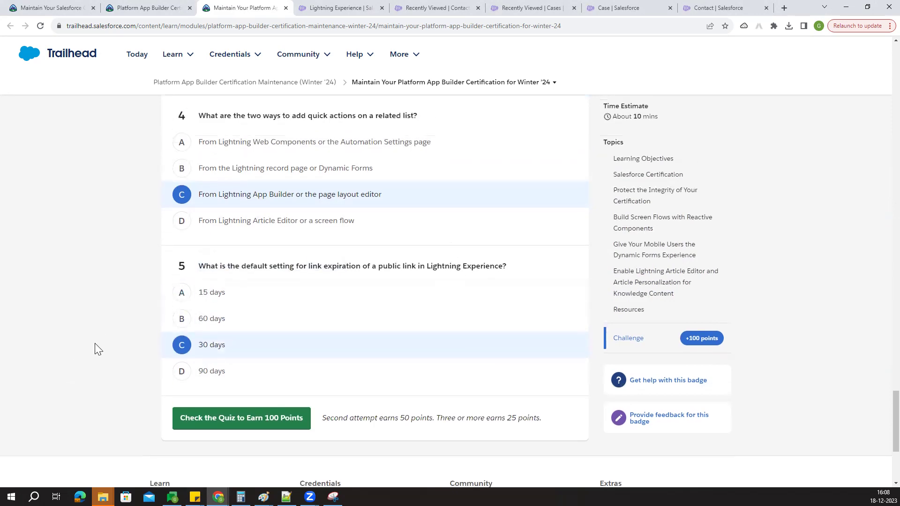
pyautogui.scroll(1, 156, 334)
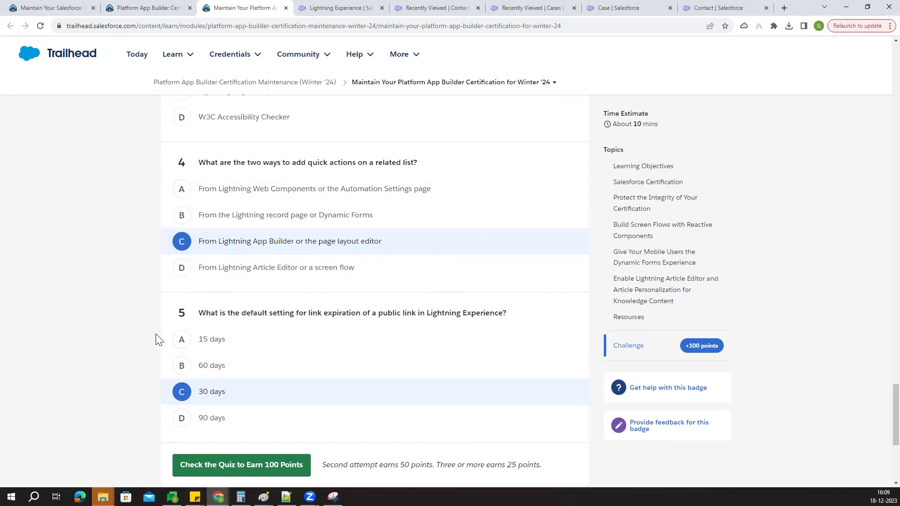
pyautogui.scroll(1, 155, 334)
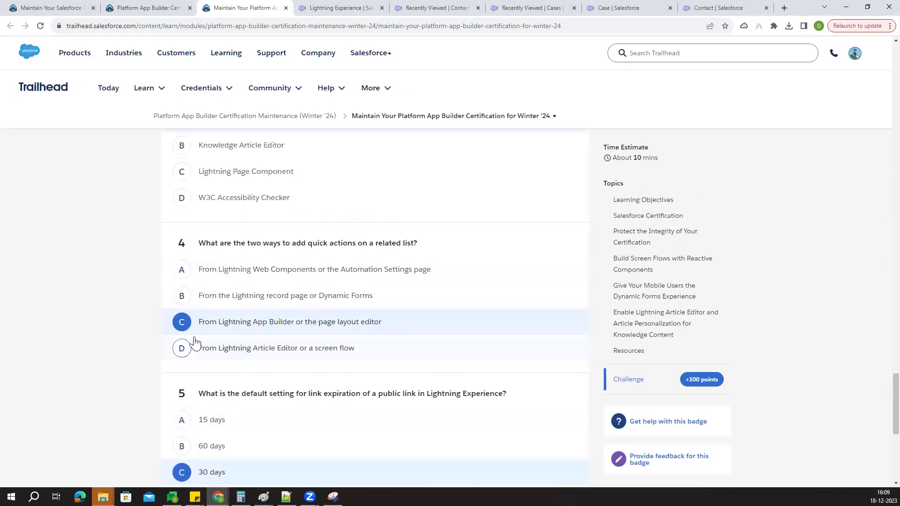
pyautogui.scroll(1, 219, 334)
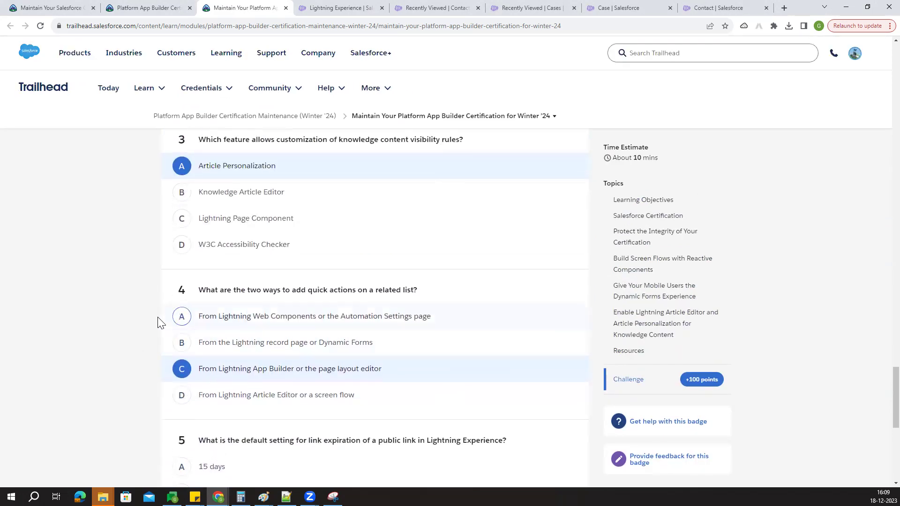
pyautogui.scroll(1, 138, 323)
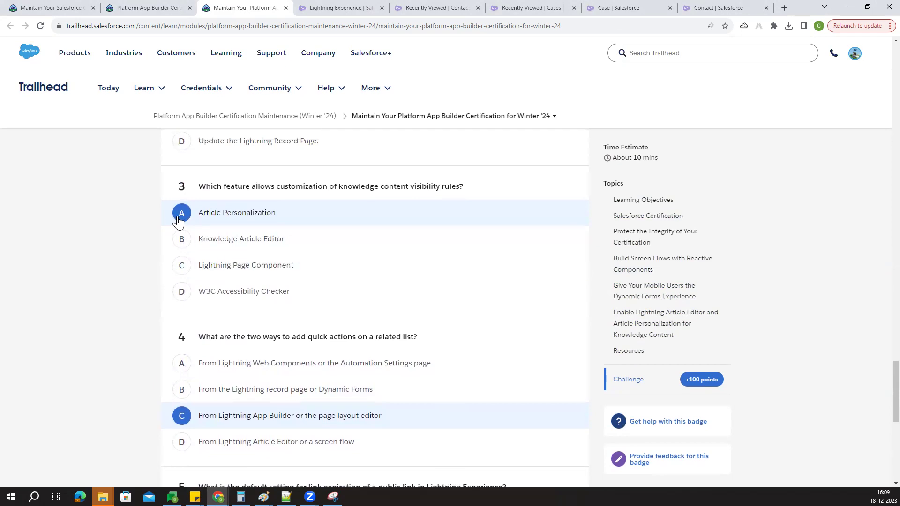
pyautogui.scroll(3, 179, 221)
pyautogui.scroll(3, 155, 261)
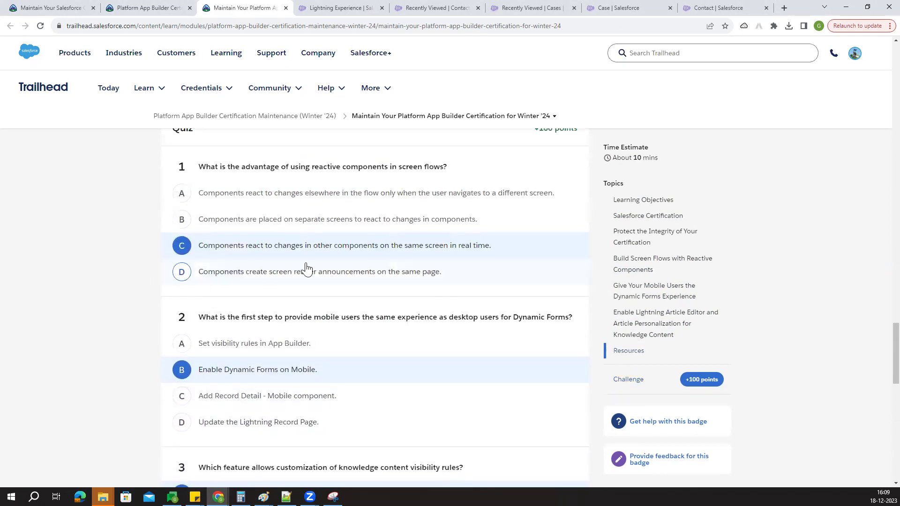
pyautogui.scroll(3, 154, 262)
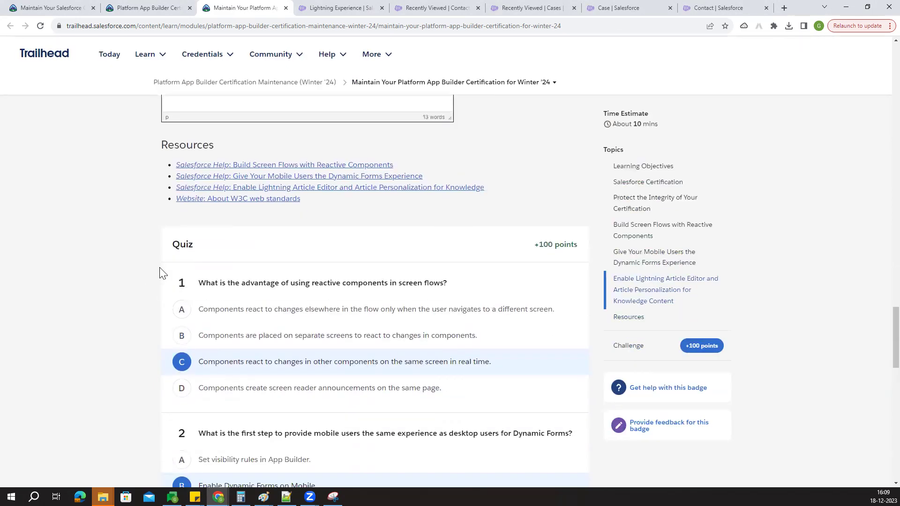
# Submit the quiz for checking and continue to the unit "Get Hands-on with Mass Quick Actions"
pyautogui.scroll(-20, 164, 273)
pyautogui.scroll(3, 128, 293)
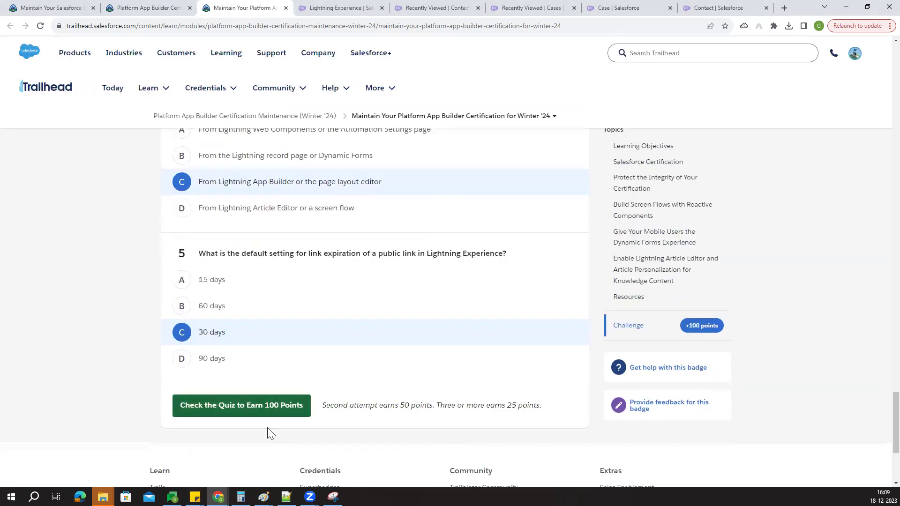
pyautogui.click(264, 407)
pyautogui.moveTo(404, 227); pyautogui.dragTo(496, 225)
pyautogui.click(526, 247)
pyautogui.click(453, 365)
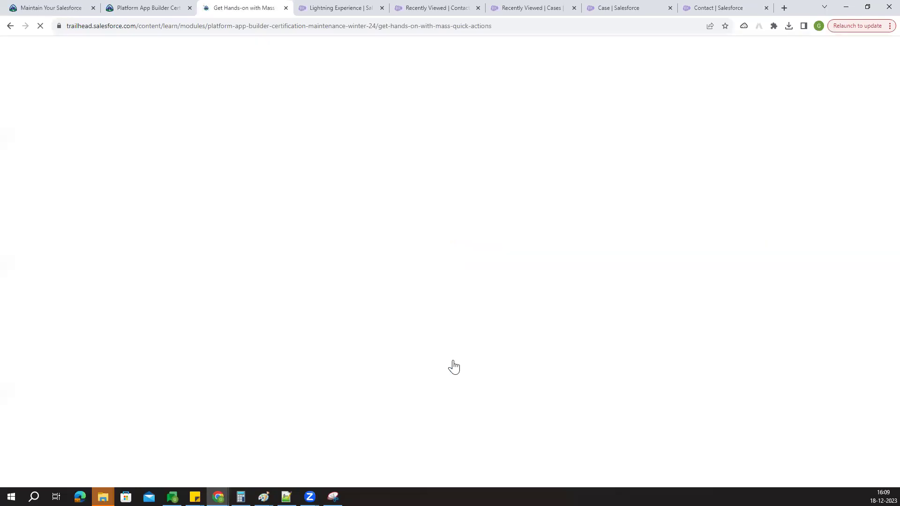
# Look through the Mass Quick Actions unit and examine the requirements of its hands-on challenge
pyautogui.scroll(-6, 312, 276)
pyautogui.scroll(-15, 312, 275)
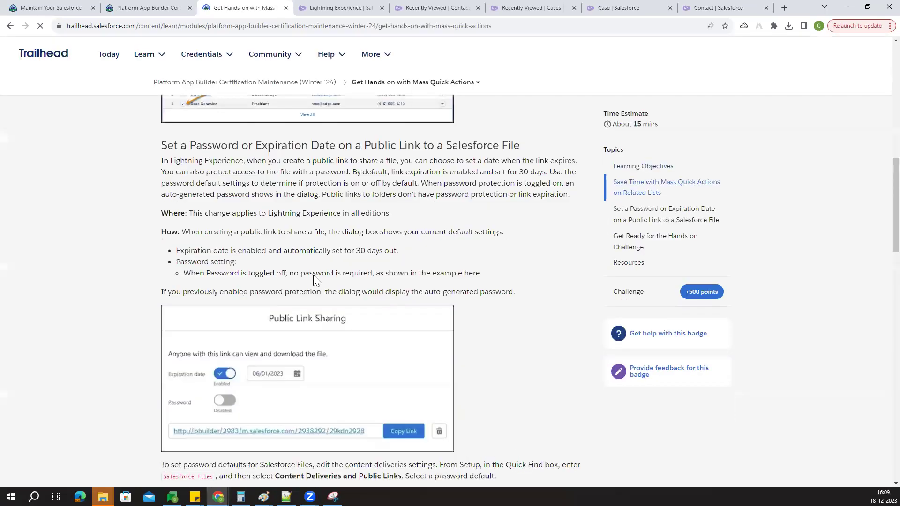
pyautogui.scroll(-10, 381, 308)
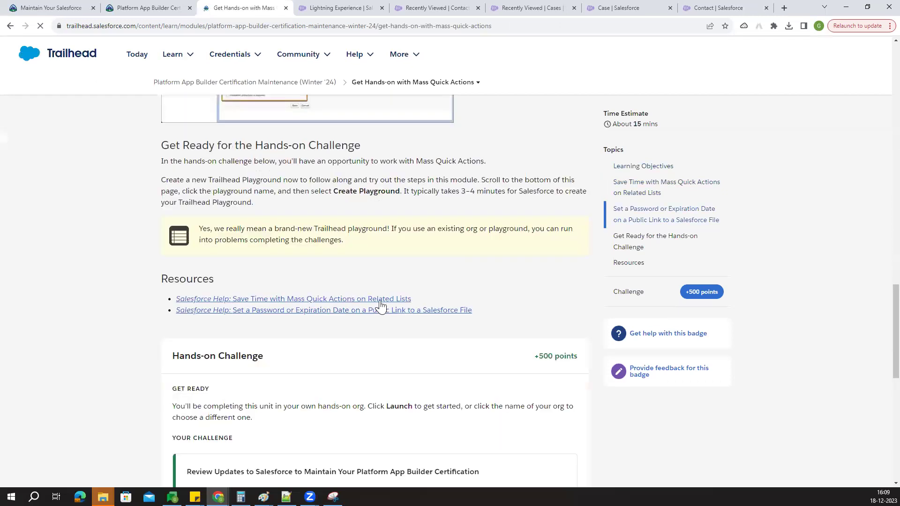
pyautogui.scroll(5, 387, 310)
pyautogui.scroll(-4, 407, 314)
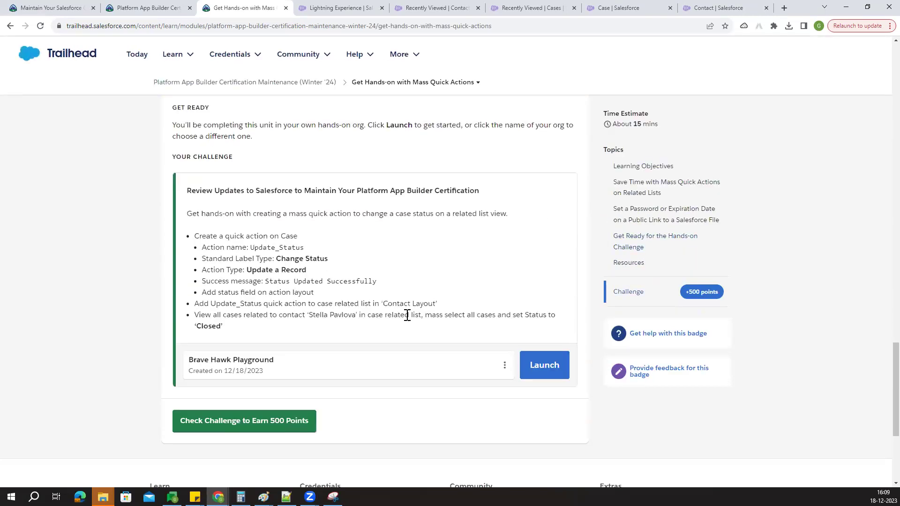
# Examine the hands-on challenge's requirements for the Case quick action, the Contact Layout and the mass status update of a contact's cases
pyautogui.moveTo(187, 190); pyautogui.dragTo(248, 320)
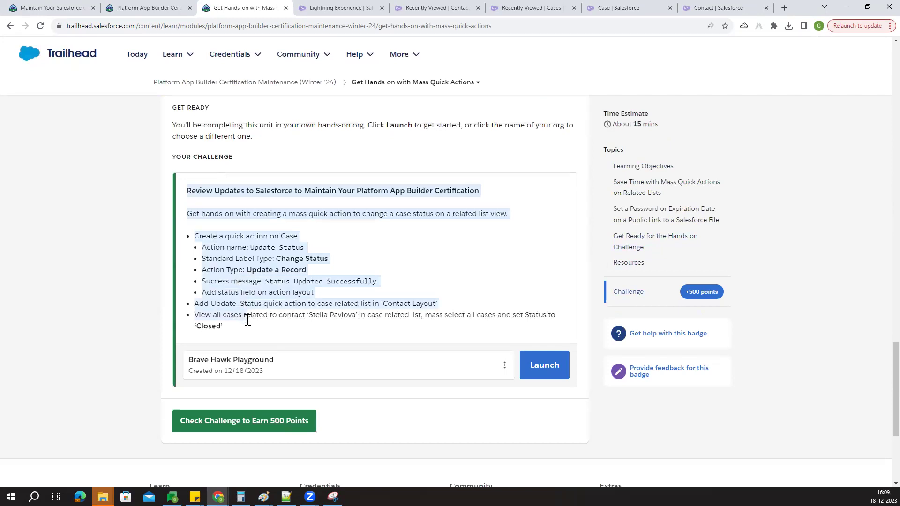
pyautogui.click(285, 303)
pyautogui.scroll(1, 309, 263)
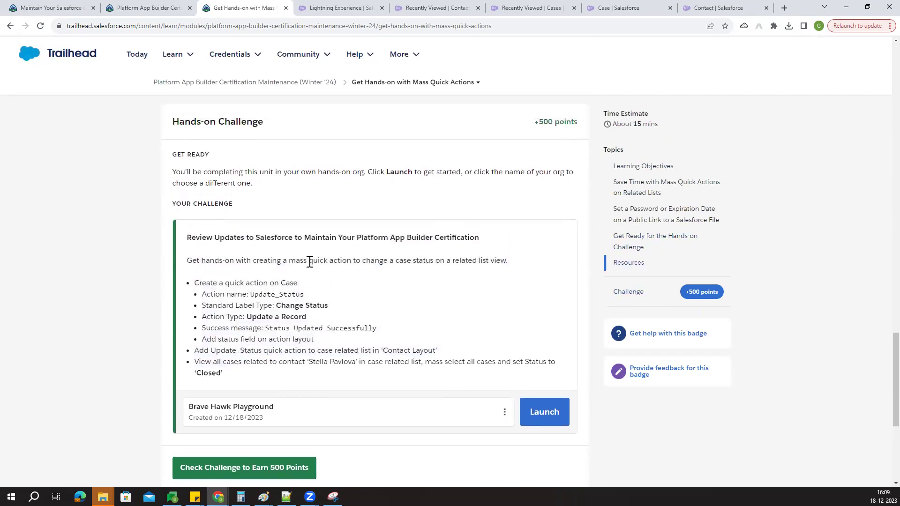
pyautogui.scroll(-1, 309, 262)
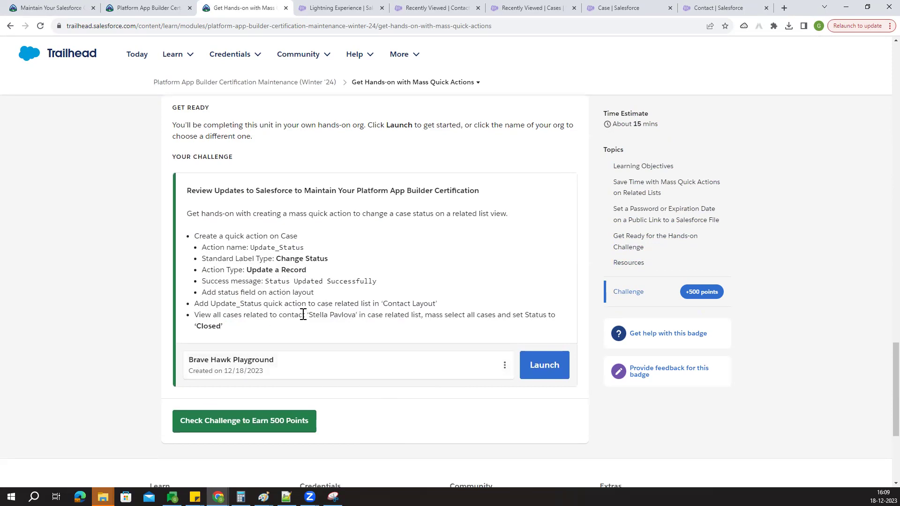
pyautogui.moveTo(309, 316); pyautogui.dragTo(359, 323)
pyautogui.moveTo(354, 313); pyautogui.dragTo(311, 312)
pyautogui.click(352, 315)
pyautogui.scroll(2, 320, 277)
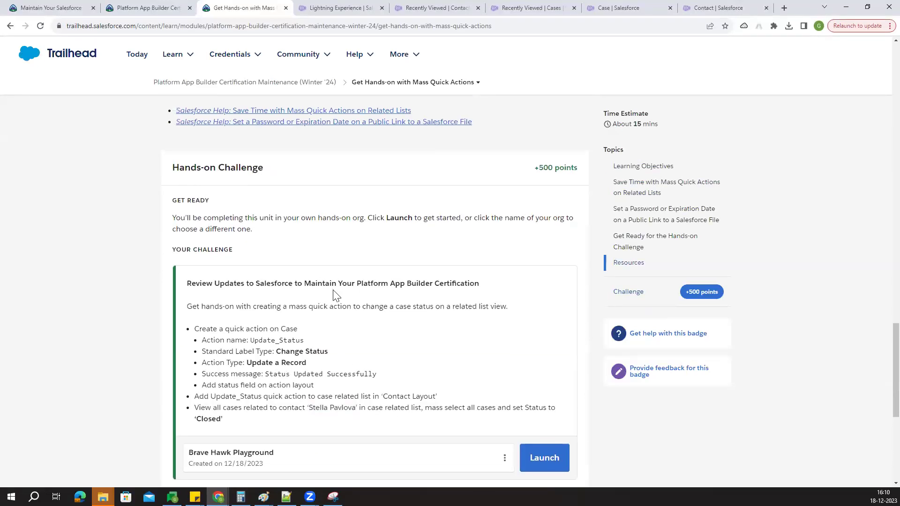
pyautogui.scroll(-1, 332, 293)
pyautogui.moveTo(194, 282); pyautogui.dragTo(297, 283)
pyautogui.click(298, 284)
pyautogui.doubleClick(289, 283)
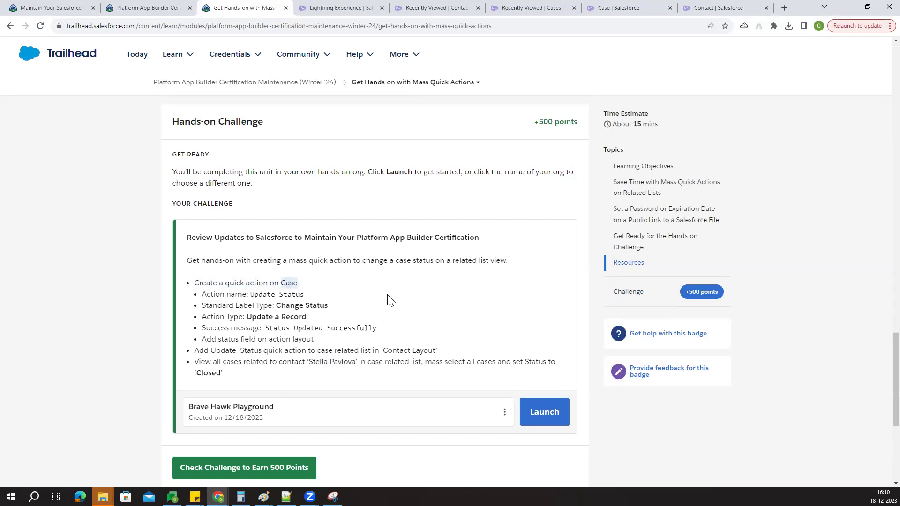
pyautogui.click(296, 287)
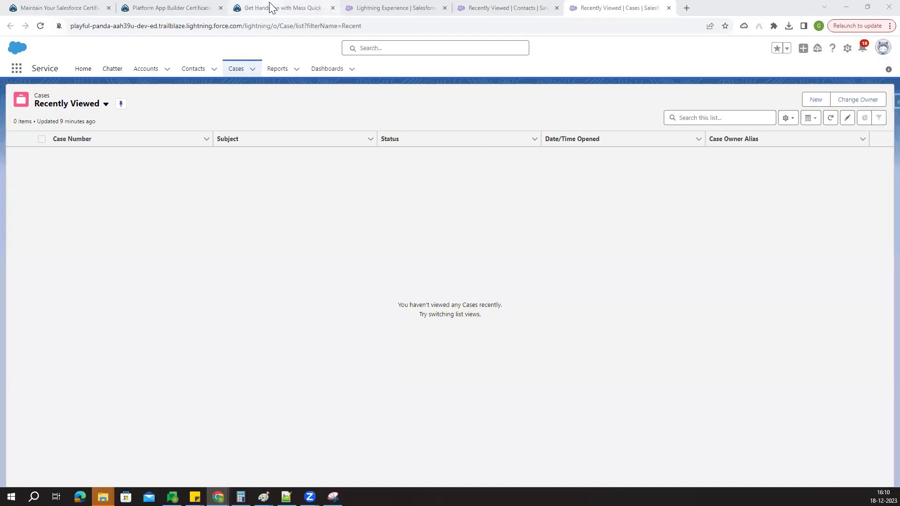
# Check the challenge's first requirement and open the Case object's setup page from the Cases list in the Salesforce playground
pyautogui.click(273, 8)
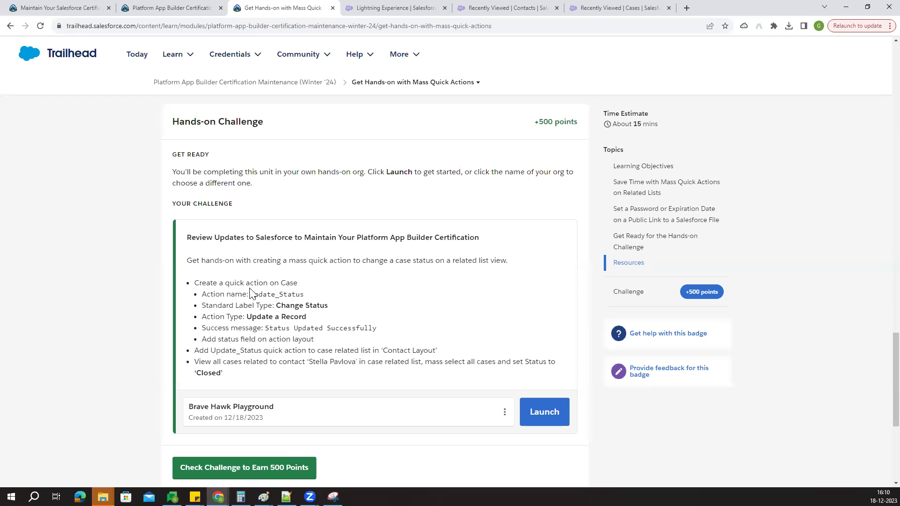
pyautogui.moveTo(210, 284); pyautogui.dragTo(309, 294)
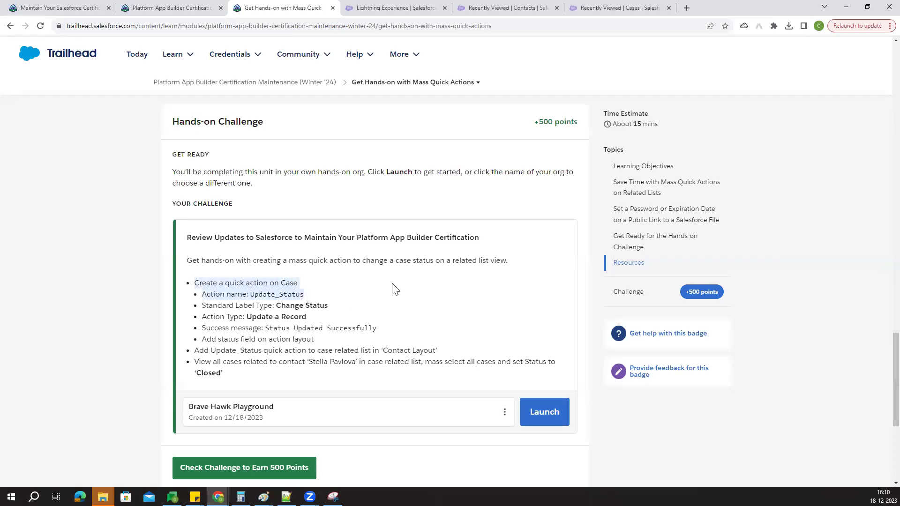
pyautogui.click(598, 11)
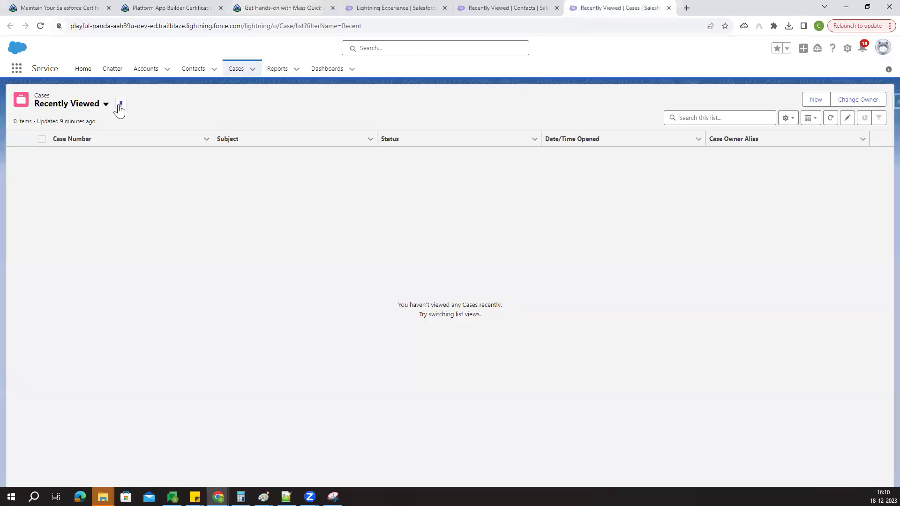
pyautogui.click(236, 70)
pyautogui.click(846, 49)
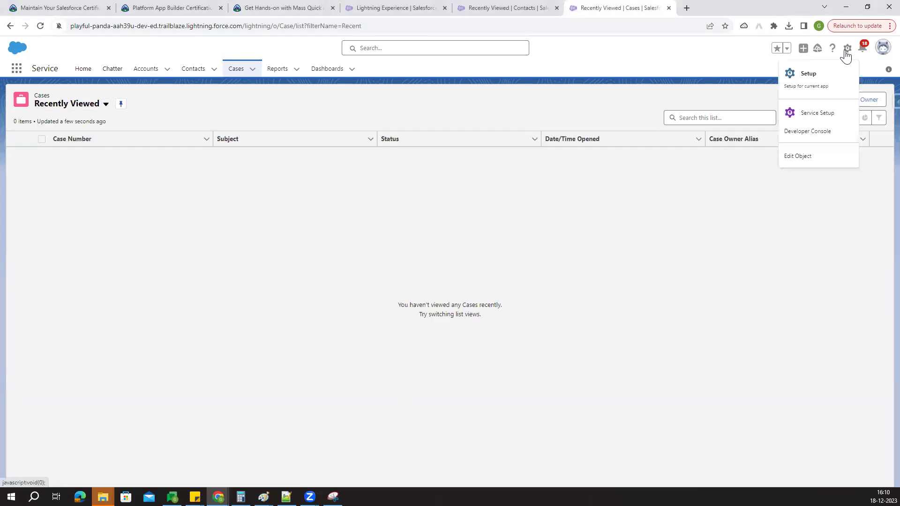
pyautogui.click(793, 157)
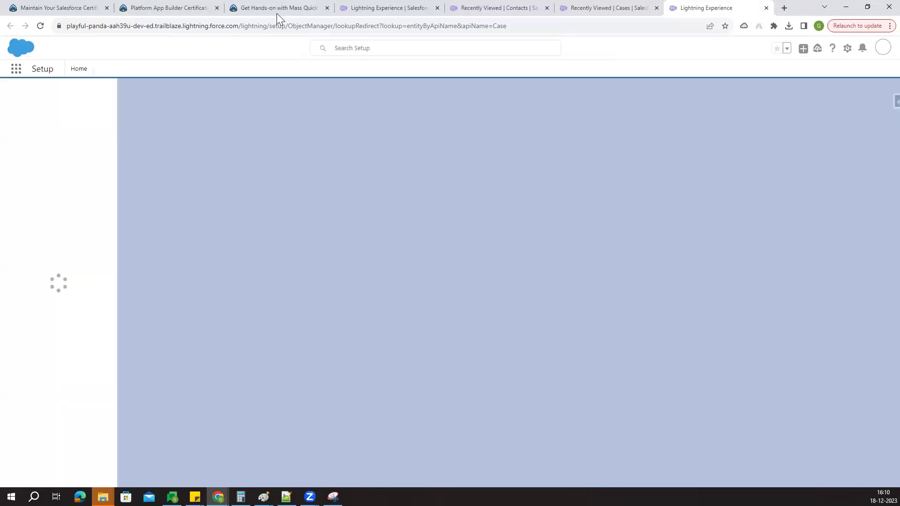
# Examine the action name and standard label type that the Trailhead challenge requires for the Case quick action
pyautogui.click(276, 8)
pyautogui.moveTo(225, 283); pyautogui.dragTo(305, 294)
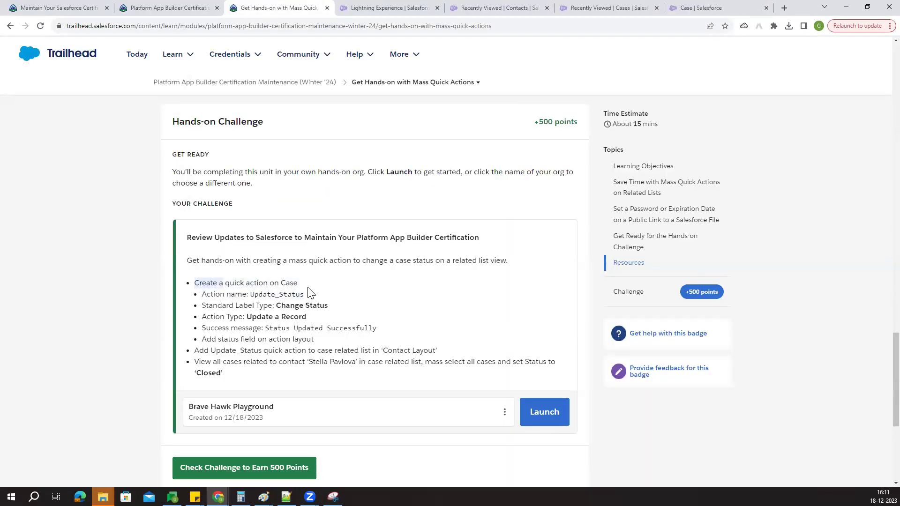
pyautogui.click(257, 294)
pyautogui.doubleClick(257, 294)
pyautogui.click(265, 296)
pyautogui.doubleClick(281, 293)
pyautogui.click(307, 305)
pyautogui.moveTo(277, 306); pyautogui.dragTo(334, 310)
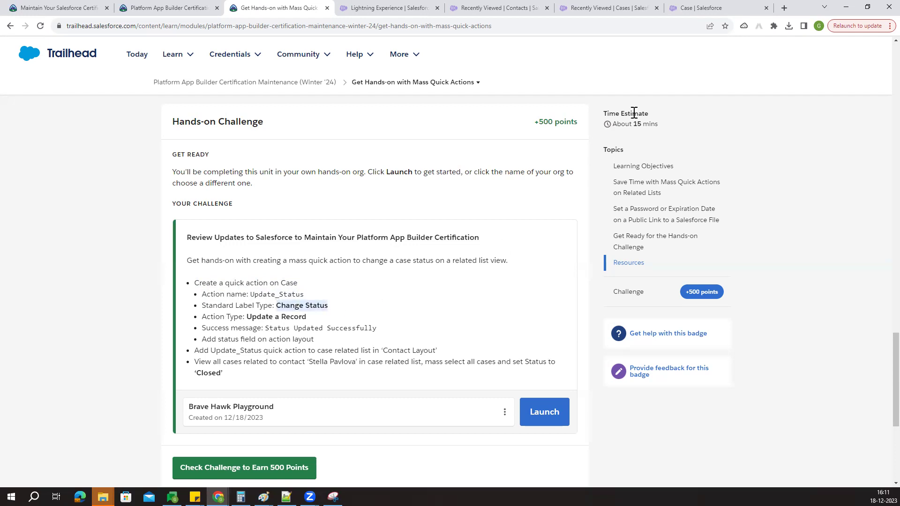
# Start a new action for the Case object in Salesforce Setup
pyautogui.click(698, 8)
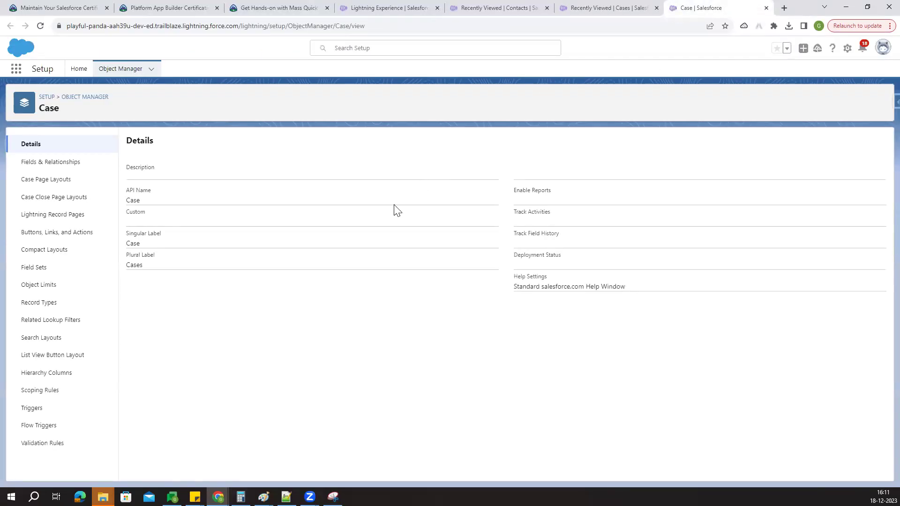
pyautogui.click(61, 234)
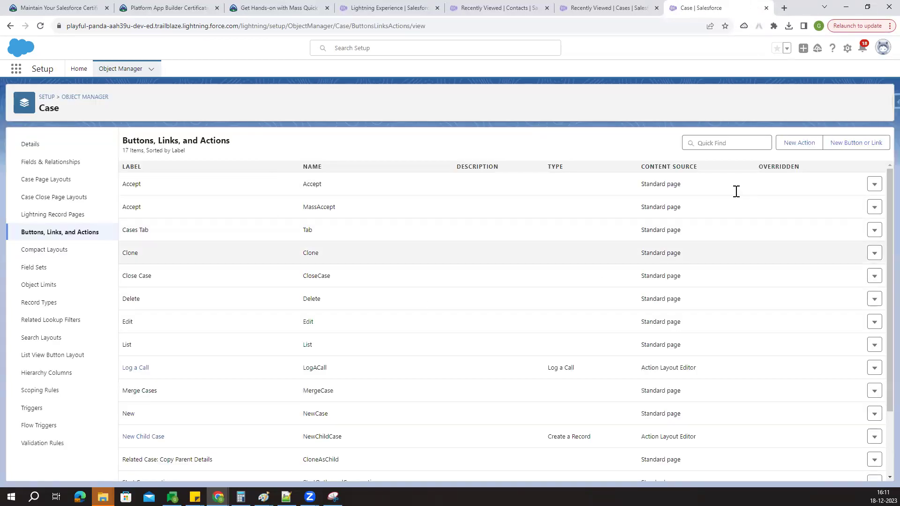
pyautogui.click(807, 146)
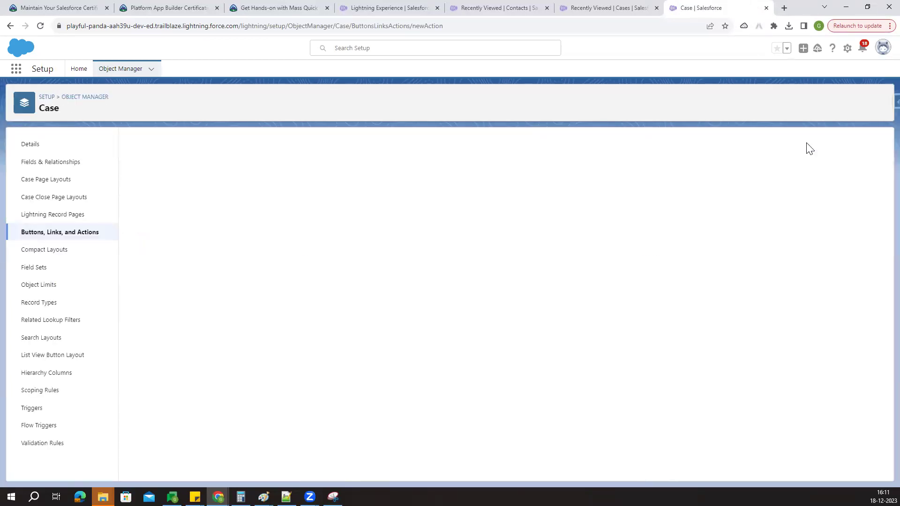
# Check the challenge's required action type, and set the new action to Update a Record with the standard label type Change Status
pyautogui.click(332, 196)
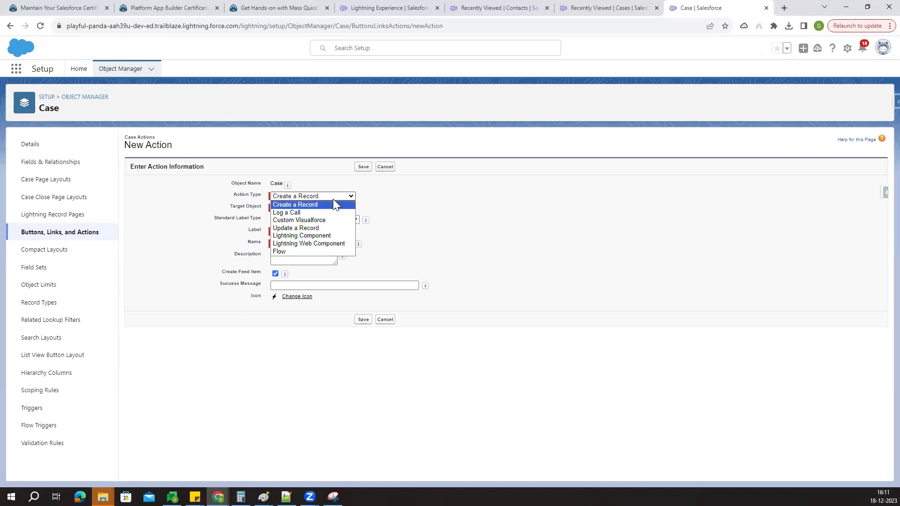
pyautogui.click(277, 9)
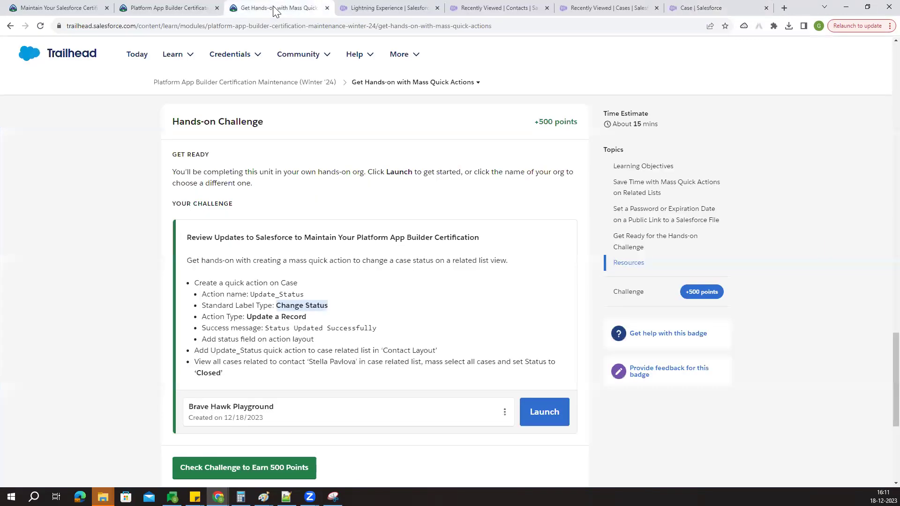
pyautogui.click(275, 315)
pyautogui.moveTo(216, 294); pyautogui.dragTo(301, 295)
pyautogui.click(288, 314)
pyautogui.moveTo(247, 317); pyautogui.dragTo(302, 317)
pyautogui.click(690, 12)
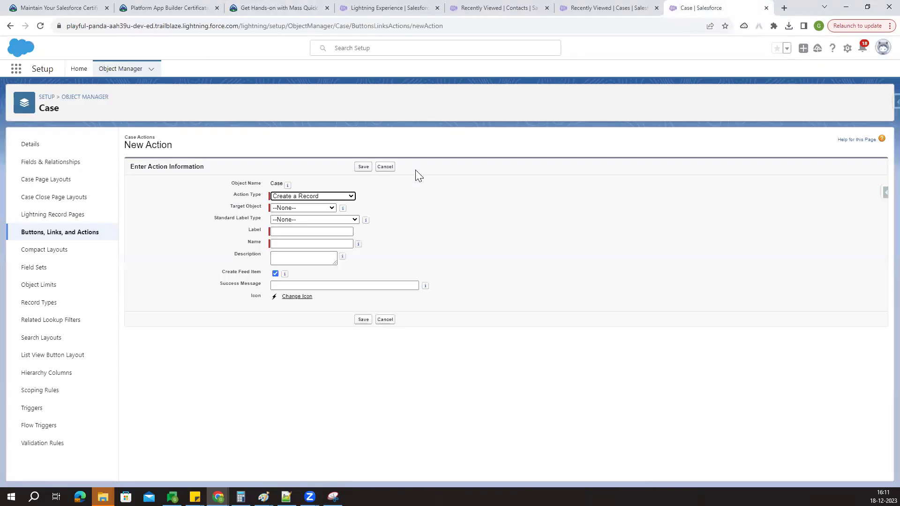
pyautogui.click(347, 196)
pyautogui.click(300, 225)
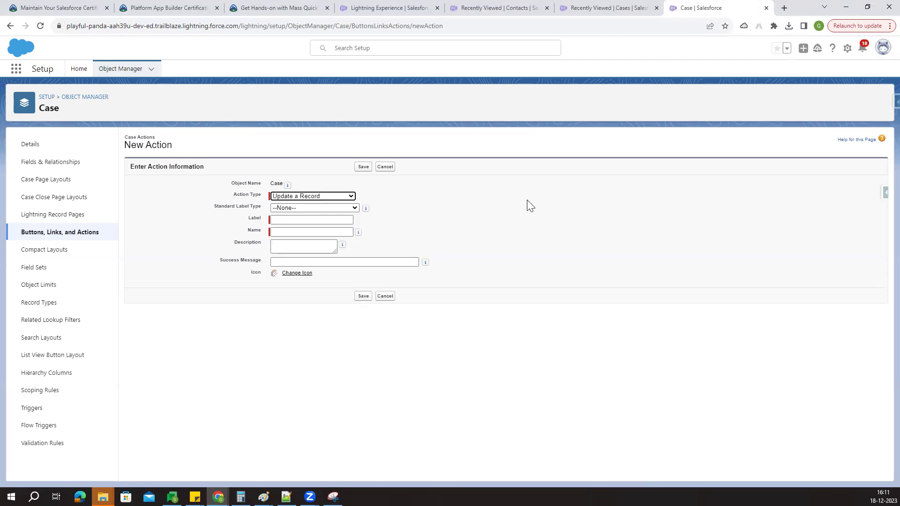
pyautogui.click(283, 208)
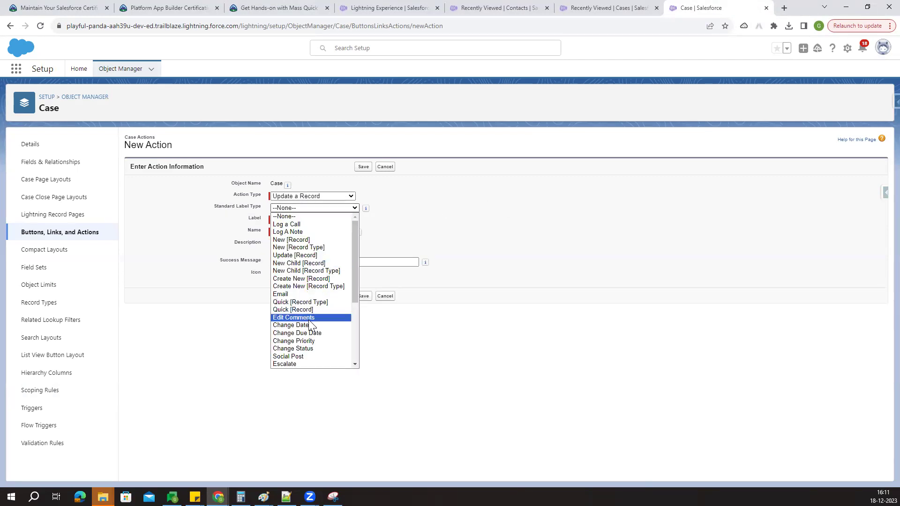
pyautogui.click(310, 349)
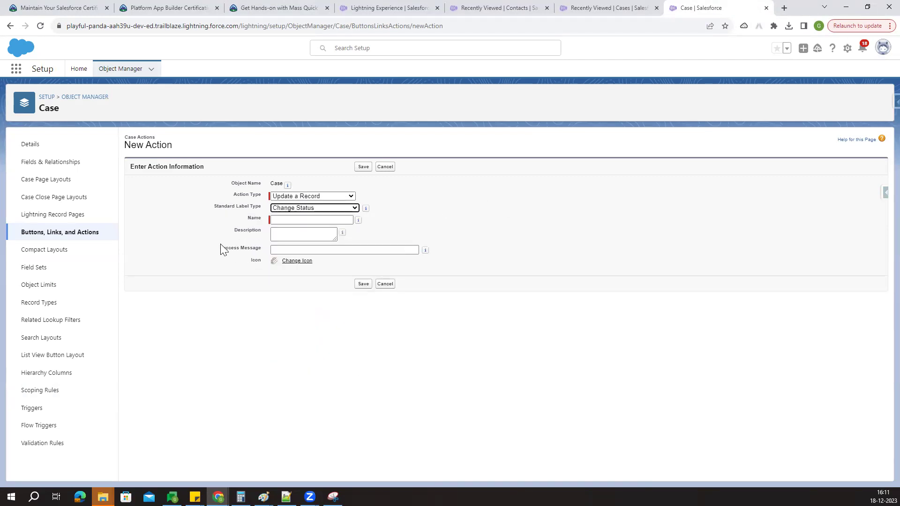
# Recheck the challenge's action details and enter Change_Status as the new Case action's name
pyautogui.click(236, 8)
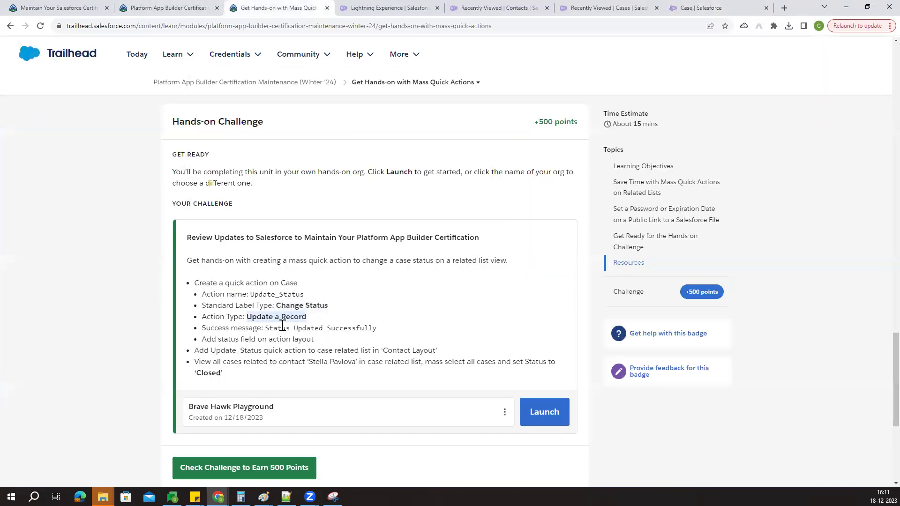
pyautogui.moveTo(251, 294); pyautogui.dragTo(364, 310)
pyautogui.hotkey('ctrl', 'c')
pyautogui.click(299, 318)
pyautogui.click(363, 310)
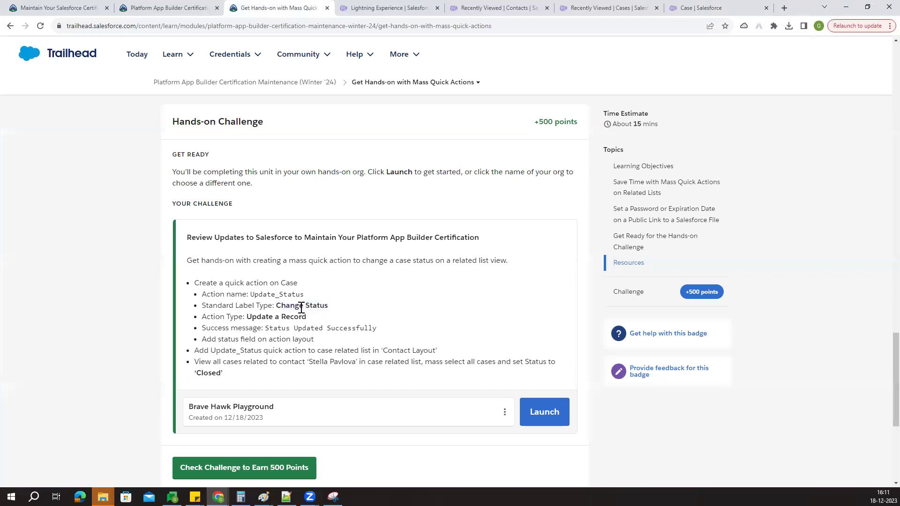
pyautogui.moveTo(247, 317); pyautogui.dragTo(309, 321)
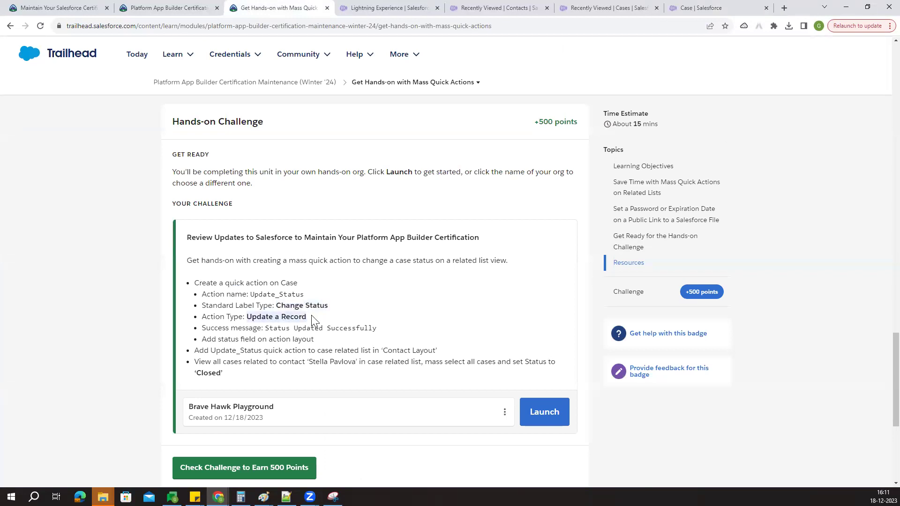
pyautogui.click(712, 9)
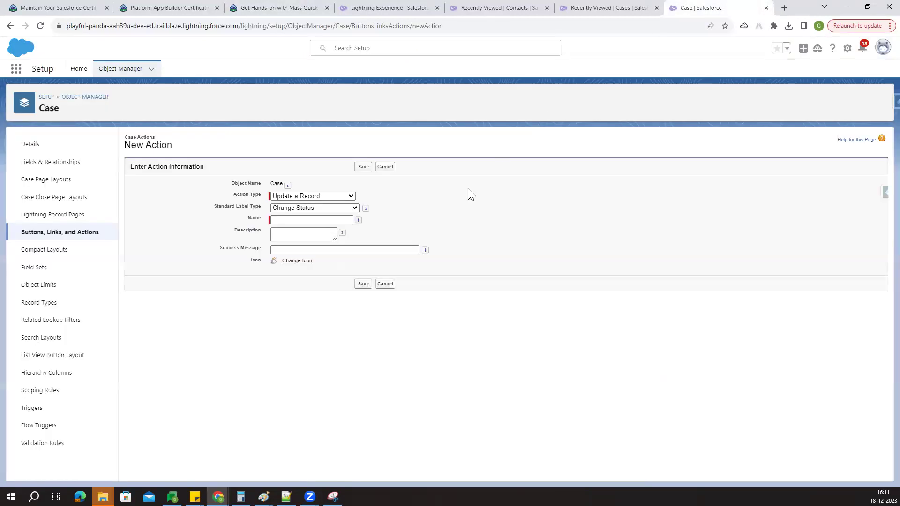
pyautogui.click(302, 219)
pyautogui.hotkey('ctrl', 'v')
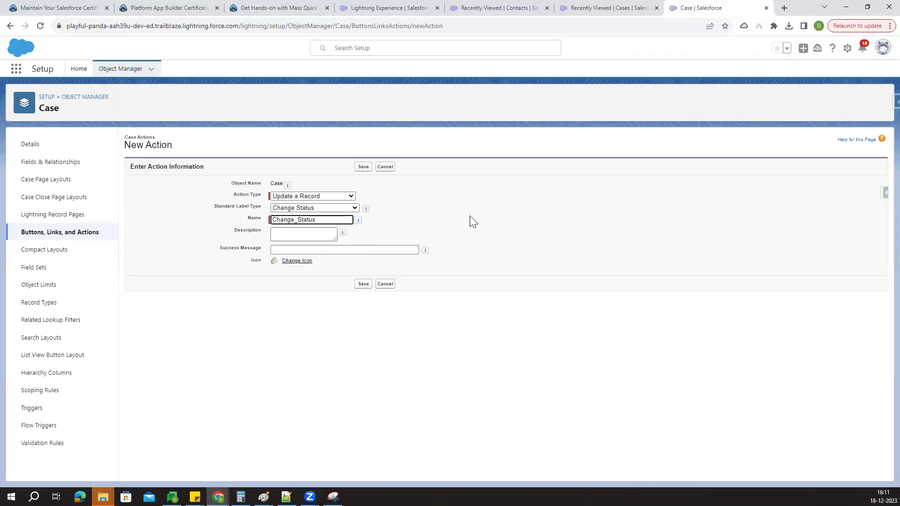
# Copy the success message "Status Updated Successfully" from the challenge into the new Case action and save the action
pyautogui.moveTo(218, 248); pyautogui.dragTo(258, 247)
pyautogui.click(256, 12)
pyautogui.click(308, 343)
pyautogui.moveTo(267, 330); pyautogui.dragTo(380, 331)
pyautogui.hotkey('ctrl', 'c')
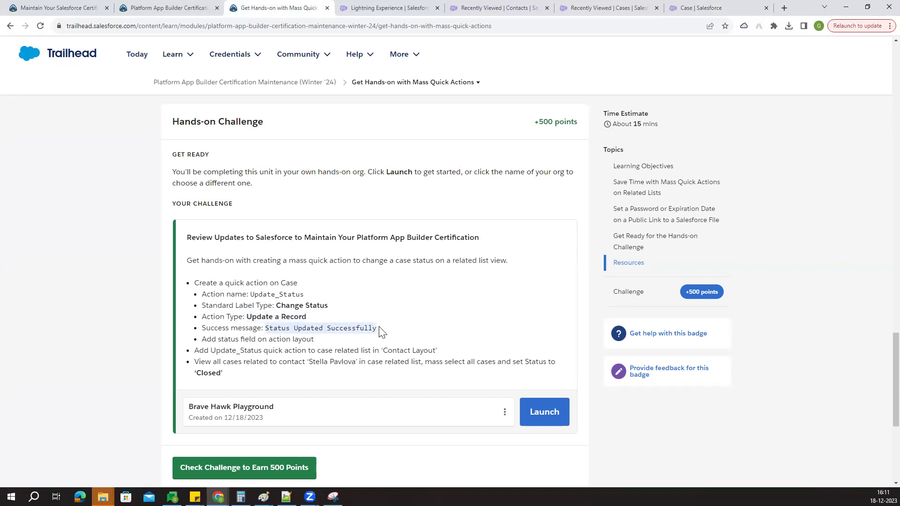
pyautogui.click(684, 9)
pyautogui.click(305, 248)
pyautogui.hotkey('ctrl', 'v')
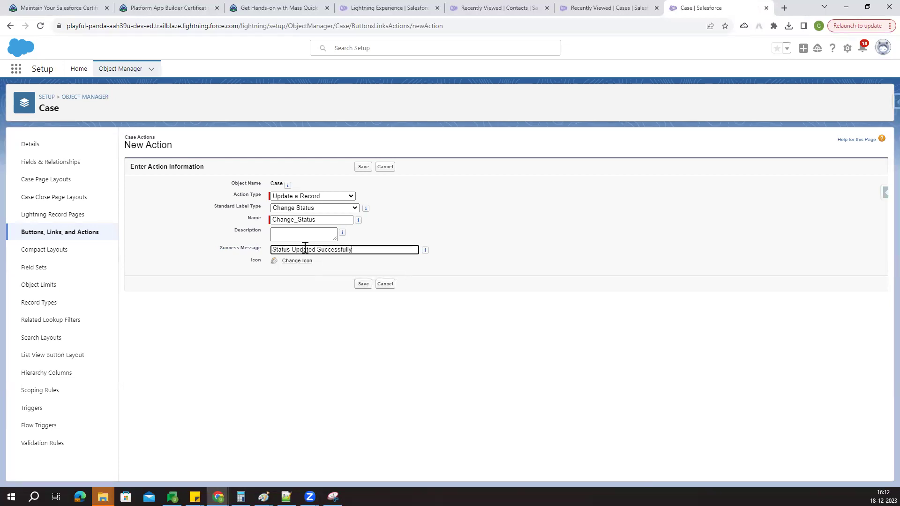
pyautogui.click(364, 285)
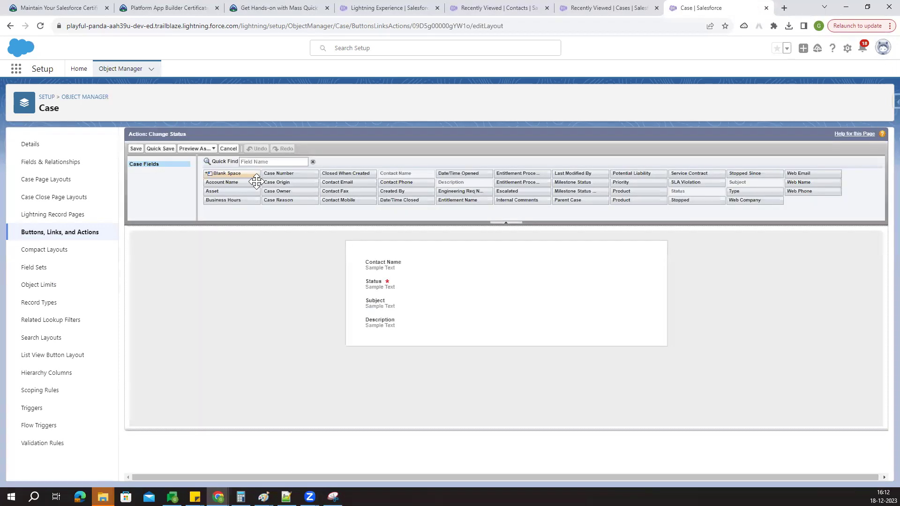
# Examine the challenge's requirements for the status field on the action layout and the quick action on the Contact Layout's case related list
pyautogui.click(169, 8)
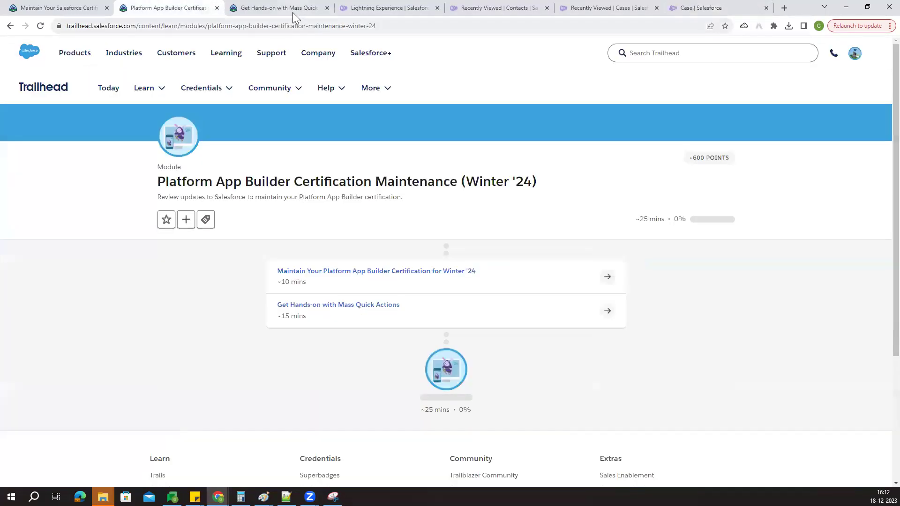
pyautogui.click(292, 9)
pyautogui.click(328, 280)
pyautogui.scroll(-1, 297, 304)
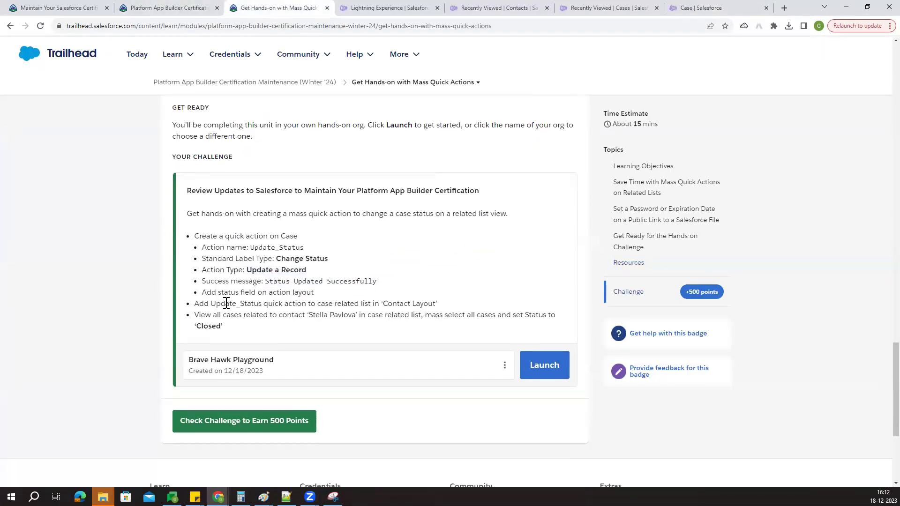
pyautogui.moveTo(202, 292); pyautogui.dragTo(315, 292)
pyautogui.moveTo(206, 281); pyautogui.dragTo(382, 287)
pyautogui.click(291, 289)
pyautogui.moveTo(217, 293); pyautogui.dragTo(314, 293)
pyautogui.click(249, 294)
pyautogui.moveTo(220, 296)
pyautogui.mouseDown()
pyautogui.moveTo(304, 292)
pyautogui.moveTo(206, 296)
pyautogui.mouseUp()
pyautogui.moveTo(360, 303); pyautogui.dragTo(343, 302)
pyautogui.click(271, 301)
pyautogui.moveTo(197, 303); pyautogui.dragTo(439, 302)
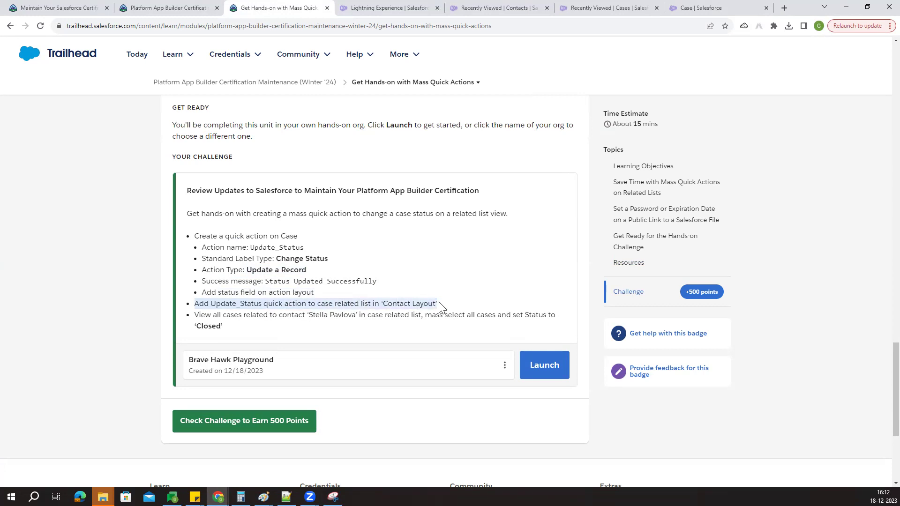
# Search the Change Status action layout's available fields for status to check the Status field is on the layout
pyautogui.click(694, 8)
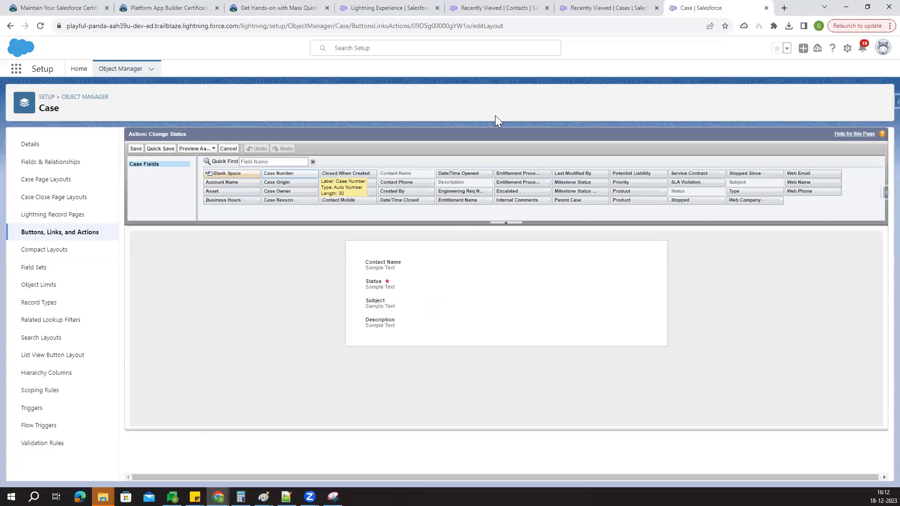
pyautogui.click(276, 159)
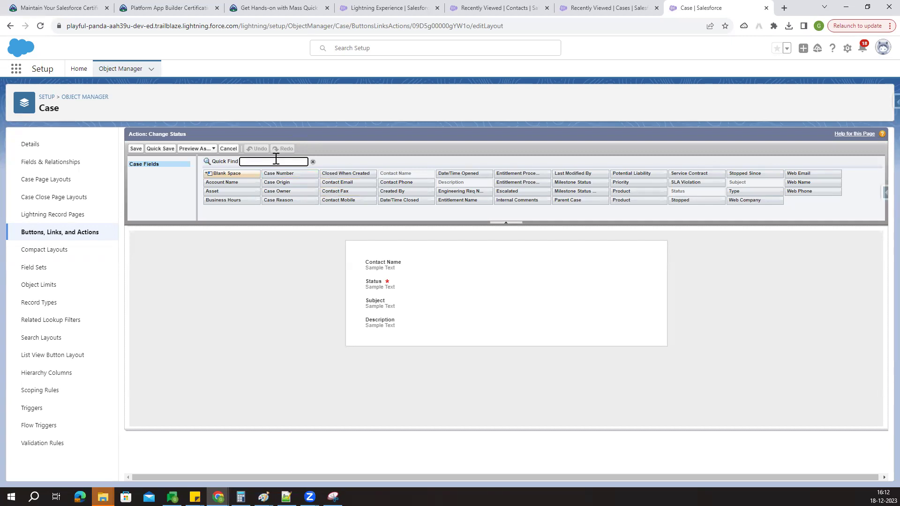
pyautogui.write('Status Updated Successfully')
pyautogui.tripleClick(272, 161)
pyautogui.press('BackSpace')
pyautogui.write('stat')
pyautogui.click(233, 201)
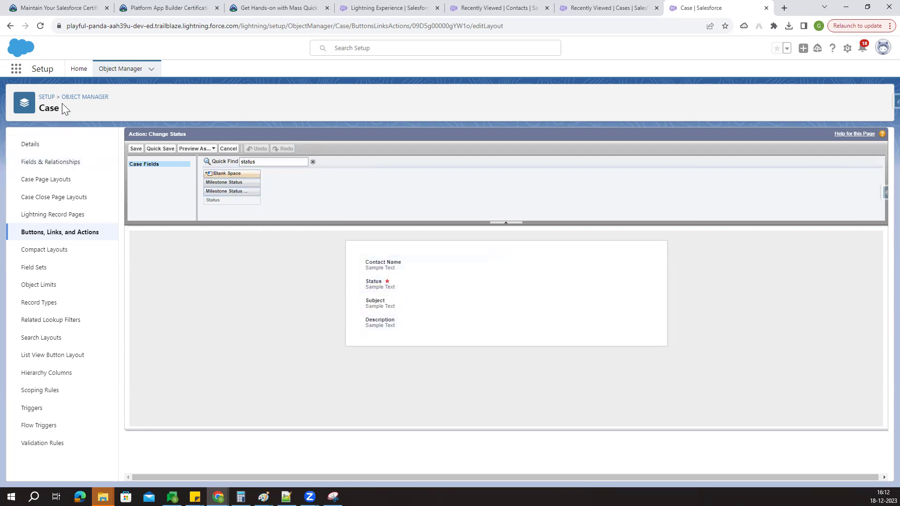
# Find the Contact object in Object Manager and open its Contact Layout page layout for editing
pyautogui.click(132, 72)
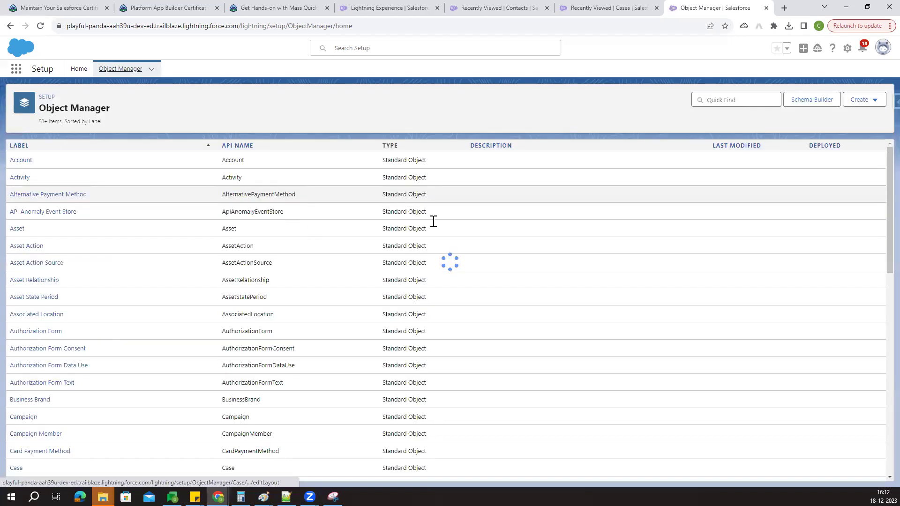
pyautogui.click(716, 99)
pyautogui.write('contact')
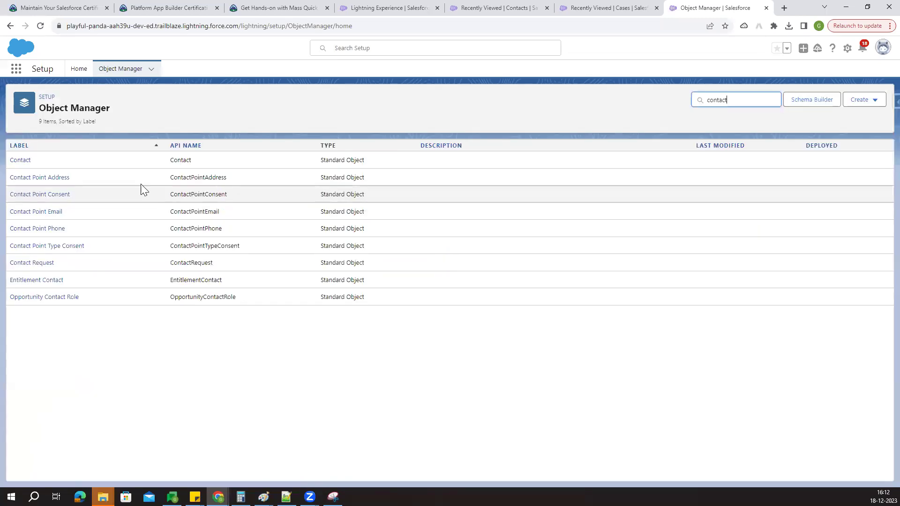
pyautogui.click(17, 162)
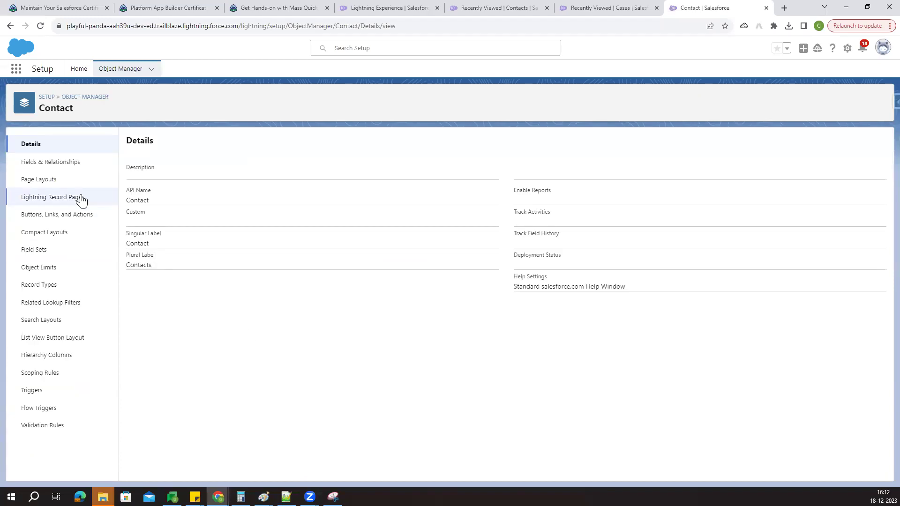
pyautogui.click(47, 179)
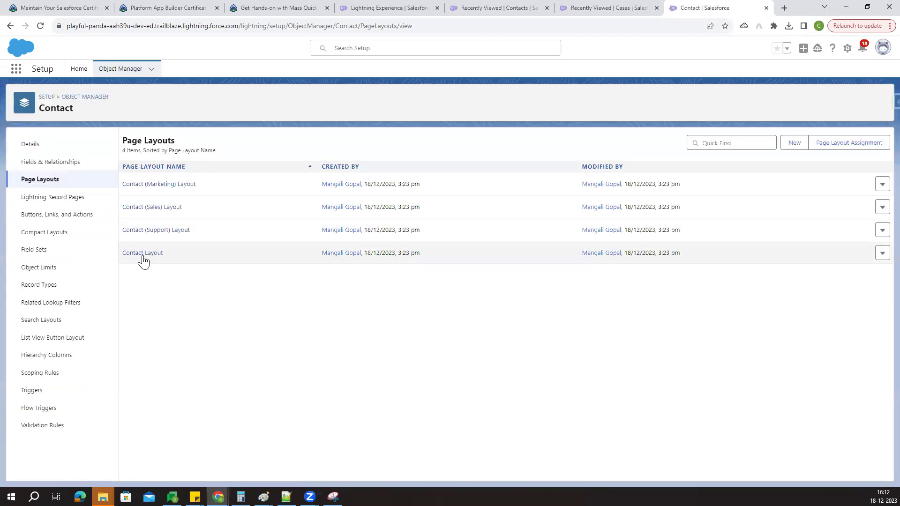
pyautogui.click(143, 261)
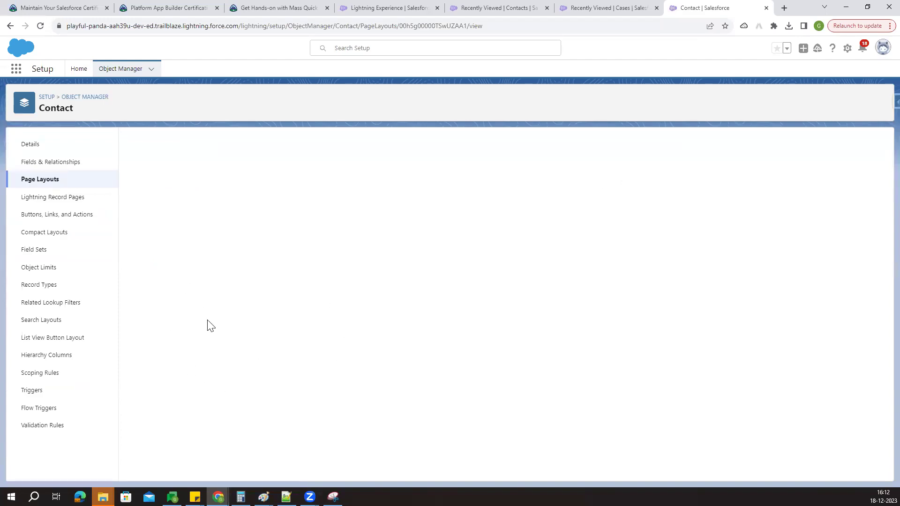
# Add the Change Status quick action to the selected Lightning Experience actions of the layout's Cases related list
pyautogui.scroll(-10, 272, 388)
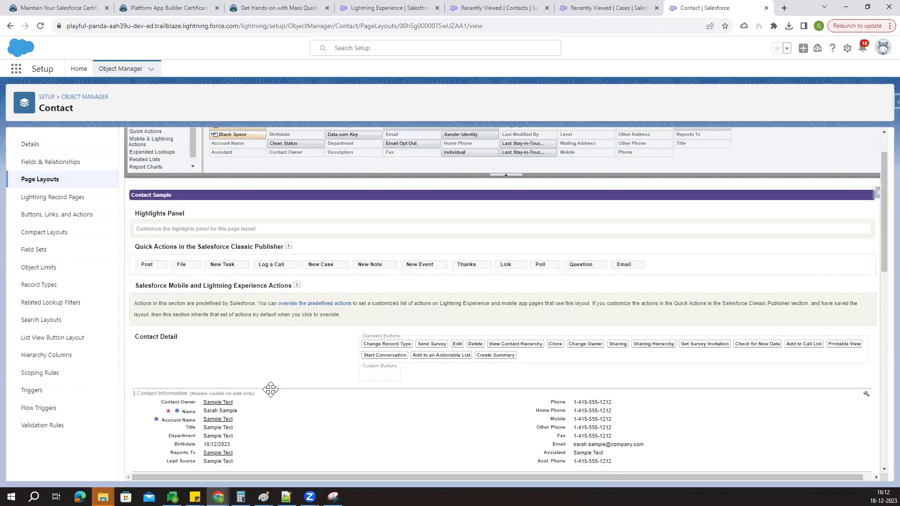
pyautogui.scroll(-2, 278, 389)
pyautogui.click(193, 315)
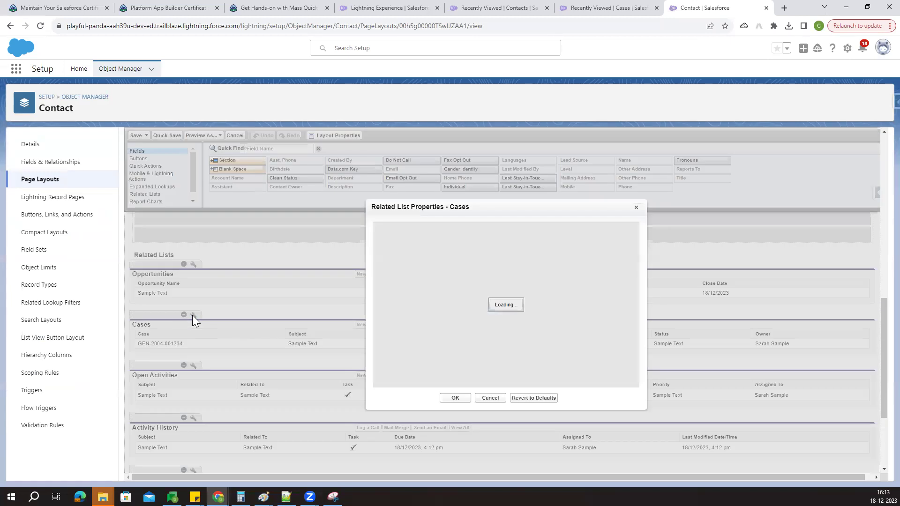
pyautogui.scroll(-5, 450, 289)
pyautogui.scroll(-5, 451, 289)
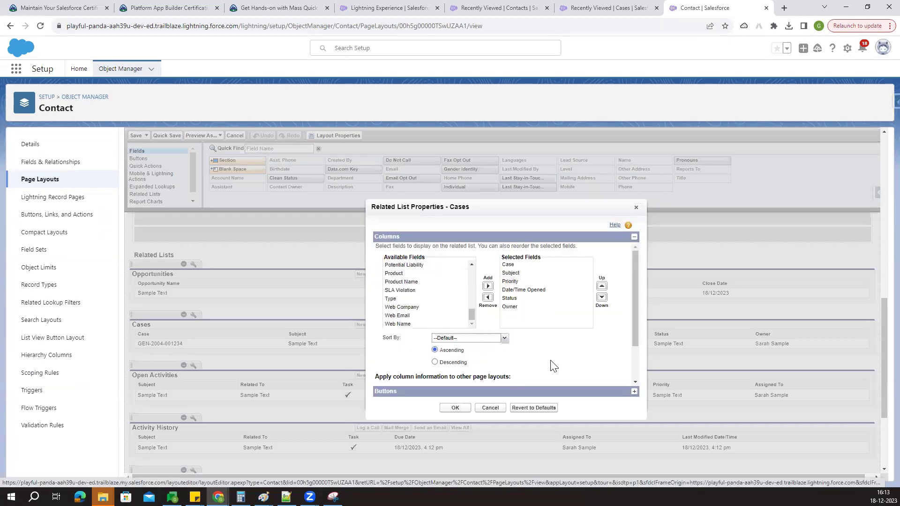
pyautogui.click(635, 392)
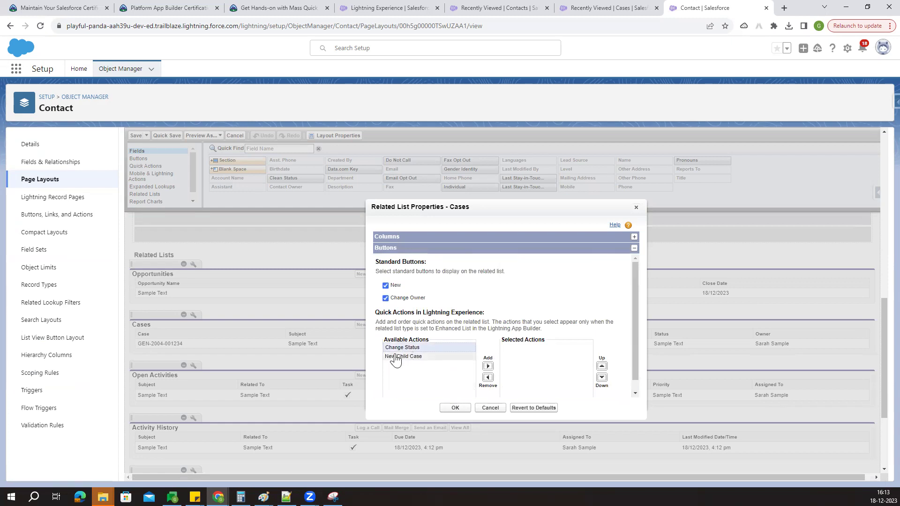
pyautogui.click(488, 366)
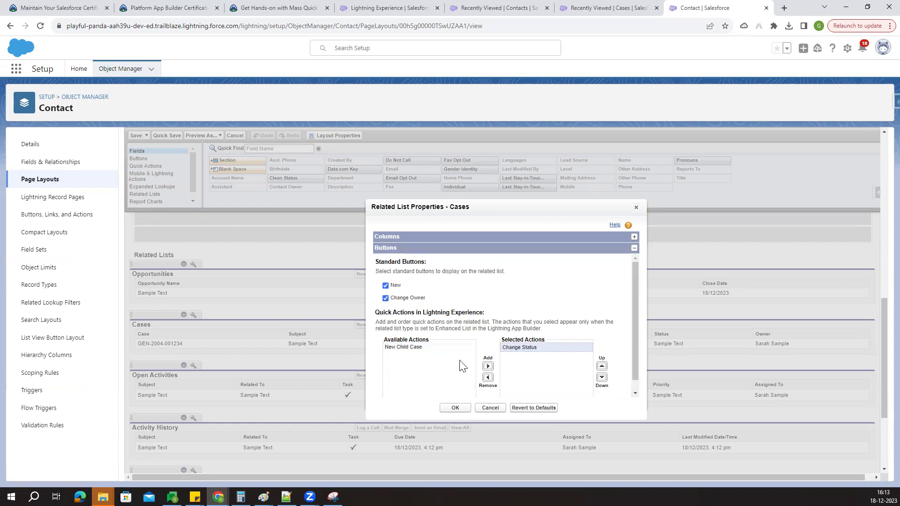
pyautogui.scroll(5, 466, 328)
pyautogui.scroll(-3, 234, 354)
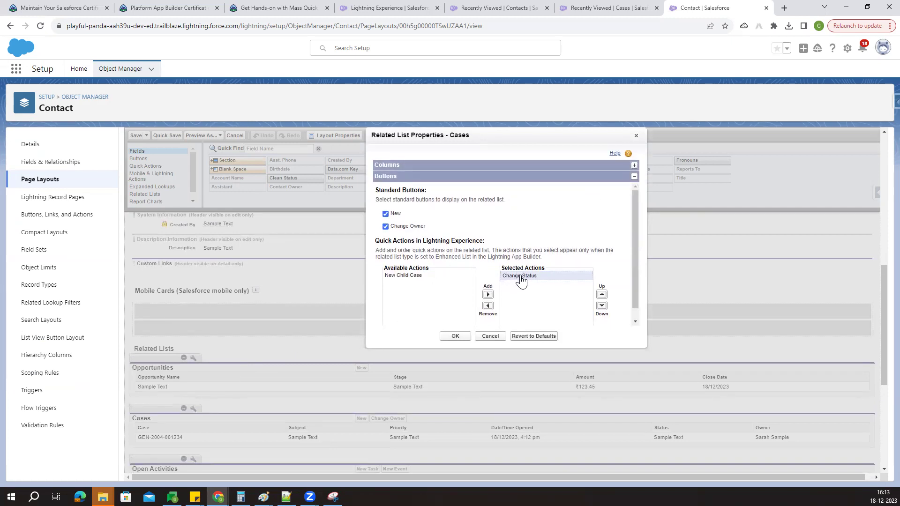
pyautogui.click(455, 337)
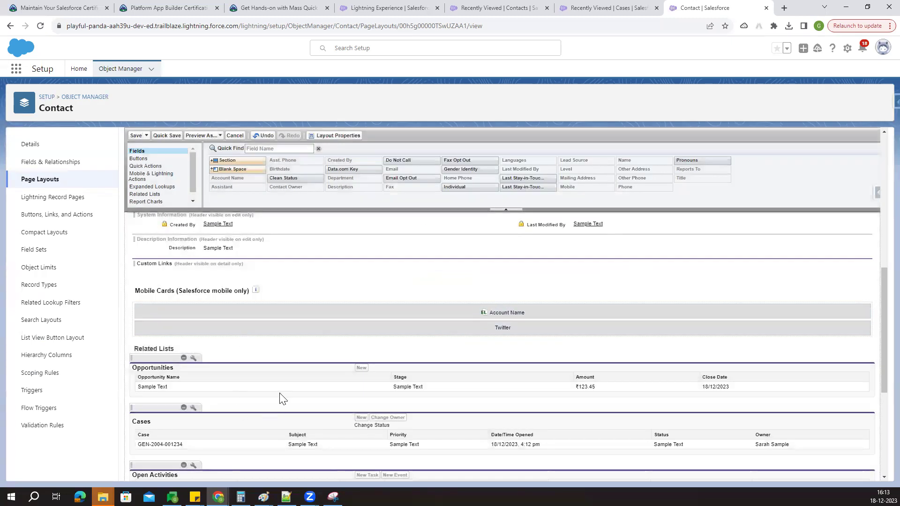
# Recheck the Cases related list's selected quick actions and save the Contact Layout
pyautogui.scroll(-2, 281, 399)
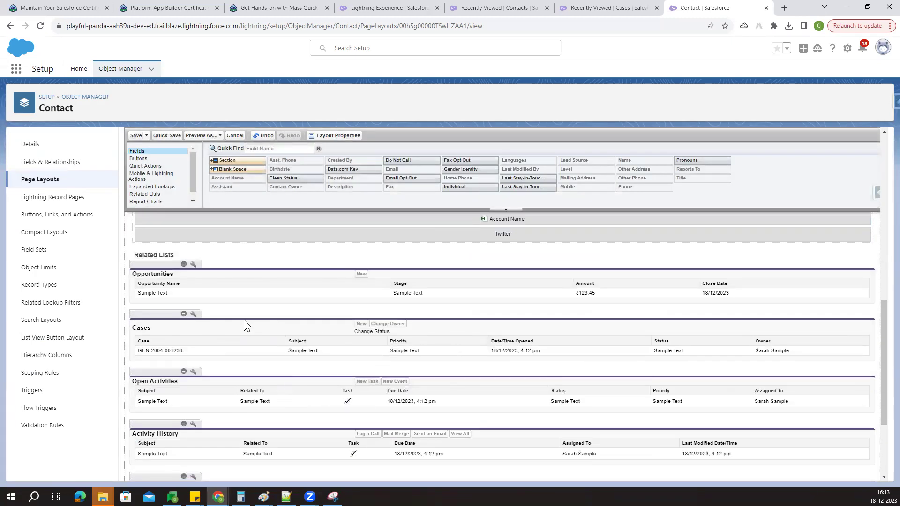
pyautogui.click(193, 313)
pyautogui.scroll(-3, 579, 363)
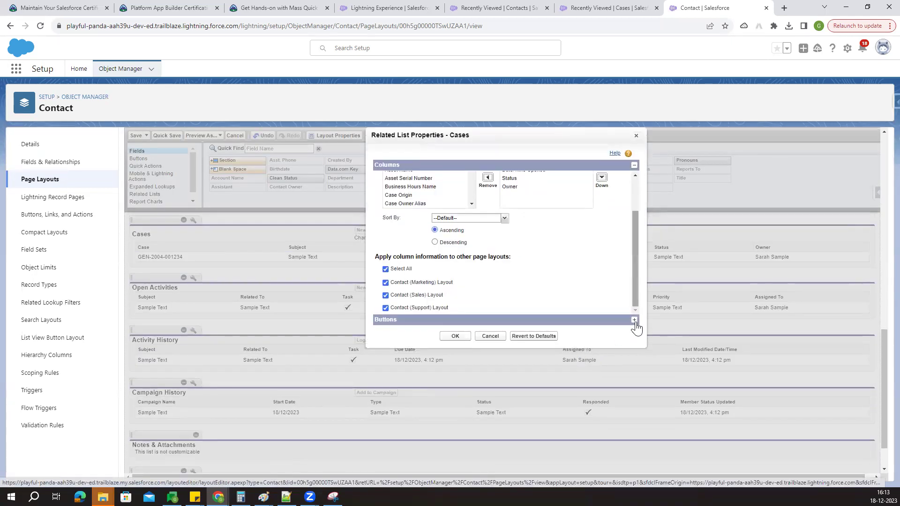
pyautogui.click(634, 320)
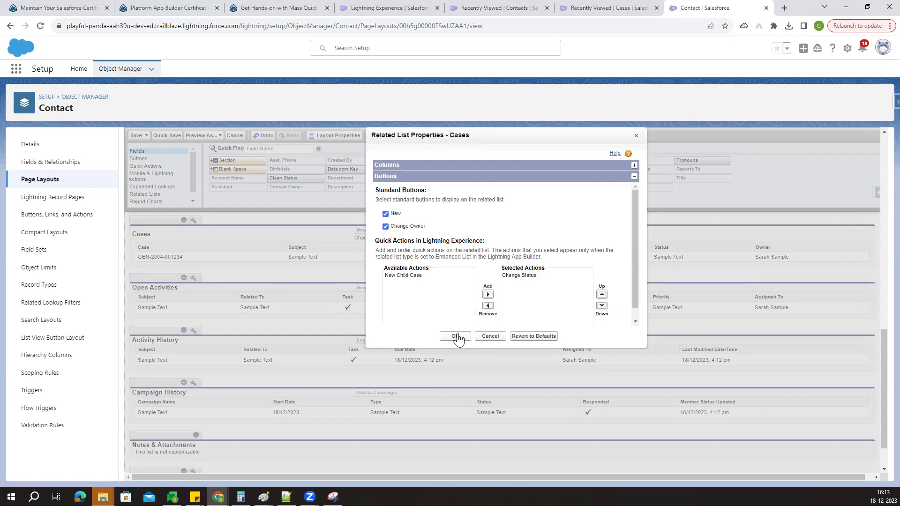
pyautogui.click(455, 336)
pyautogui.click(135, 135)
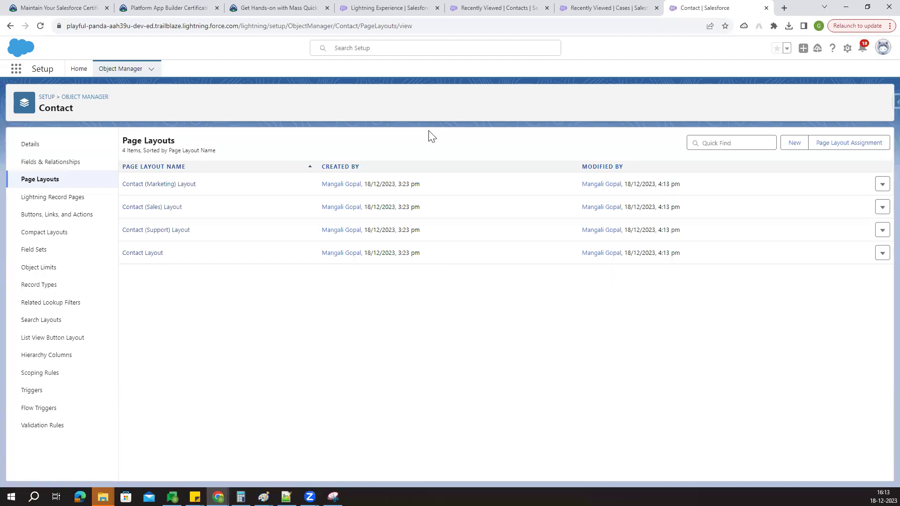
# Examine the challenge's requirements for the related list action and for mass-closing the named contact's cases
pyautogui.click(277, 11)
pyautogui.moveTo(317, 314); pyautogui.dragTo(465, 306)
pyautogui.click(407, 306)
pyautogui.click(465, 306)
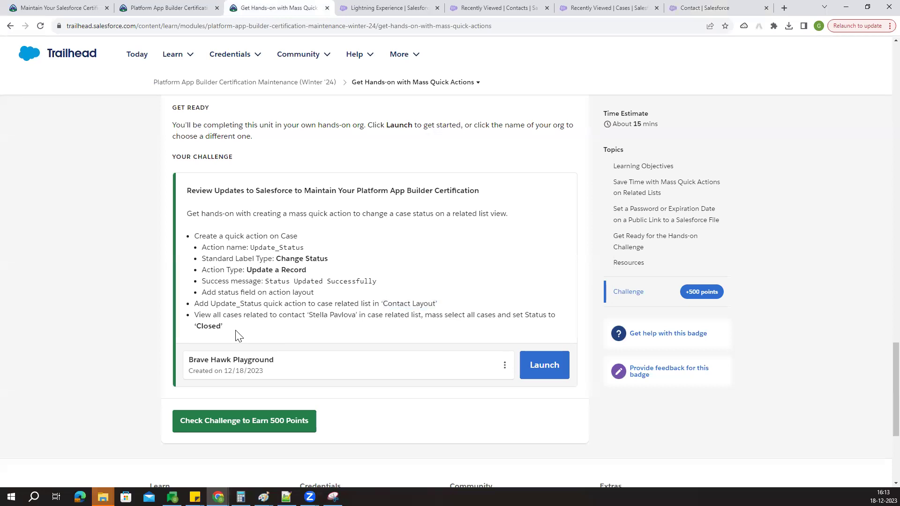
pyautogui.moveTo(195, 316); pyautogui.dragTo(564, 324)
pyautogui.click(426, 315)
pyautogui.click(548, 315)
pyautogui.moveTo(235, 333); pyautogui.dragTo(186, 320)
pyautogui.click(258, 317)
pyautogui.click(178, 8)
# Display the All Contacts list view and open the record of the contact named in the challenge
pyautogui.click(470, 7)
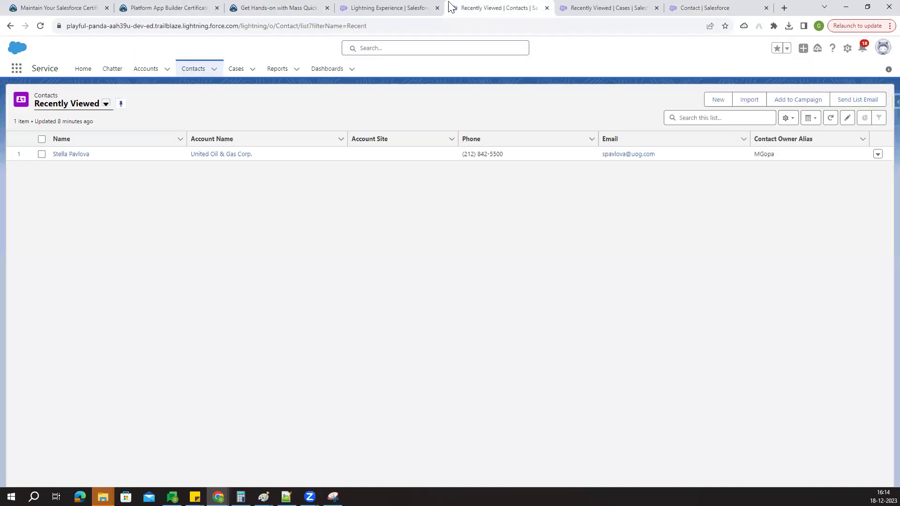
pyautogui.click(145, 69)
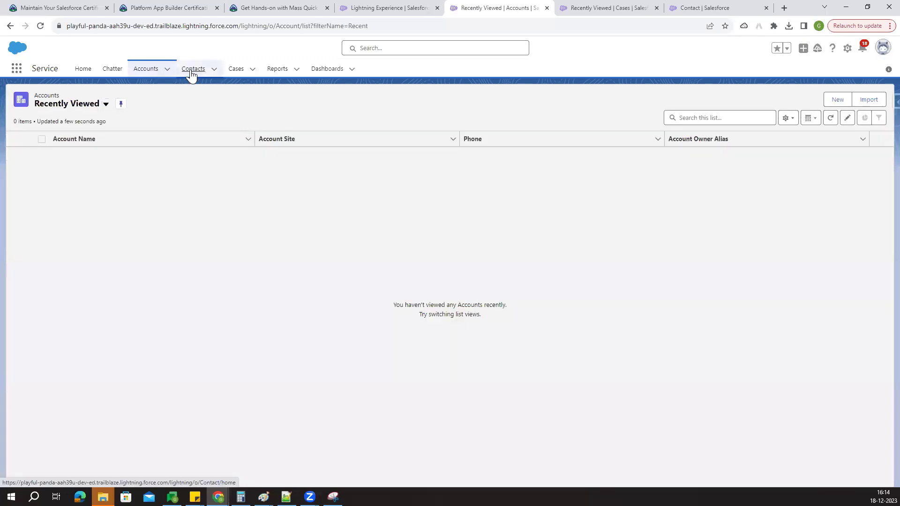
pyautogui.click(191, 70)
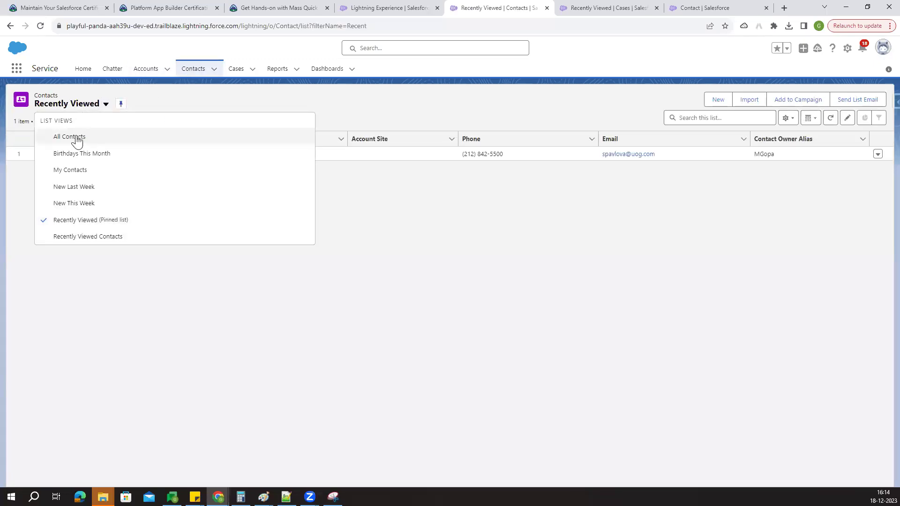
pyautogui.click(77, 138)
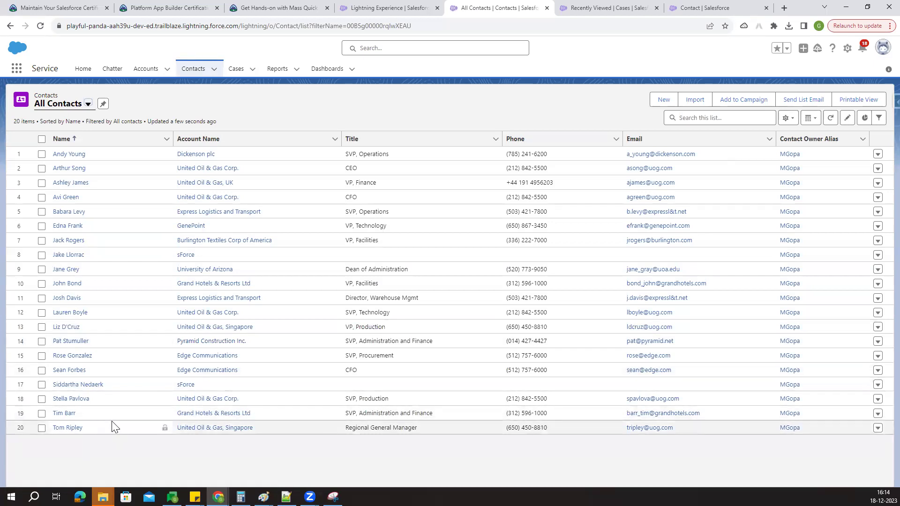
pyautogui.click(53, 401)
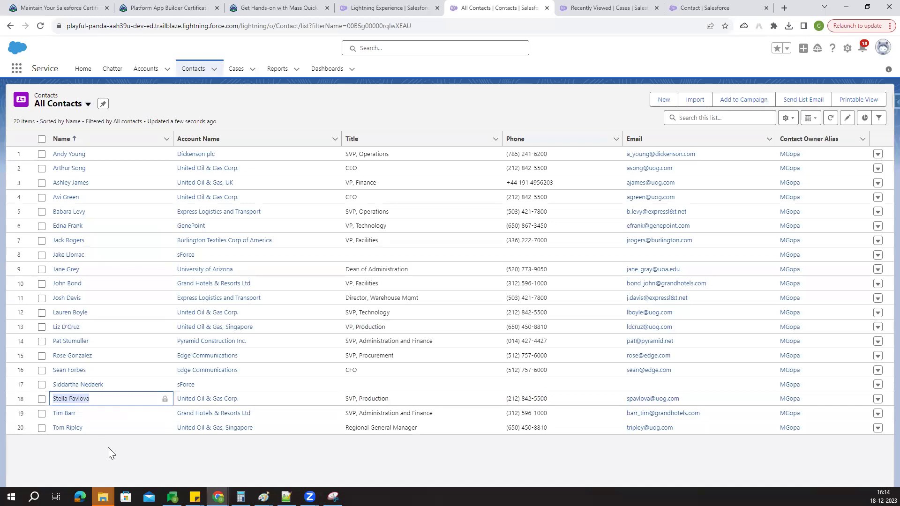
pyautogui.click(75, 400)
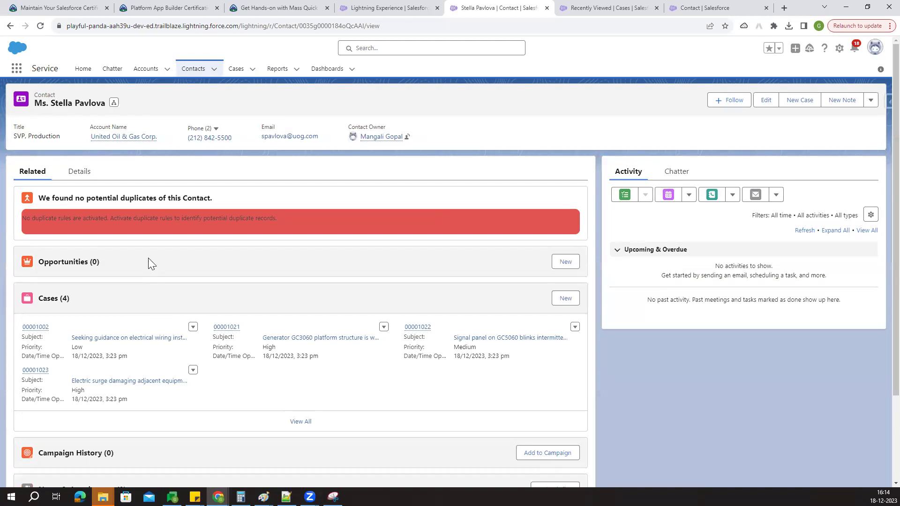
# Open the full list of cases related to this contact
pyautogui.scroll(-2, 201, 242)
pyautogui.scroll(-1, 201, 242)
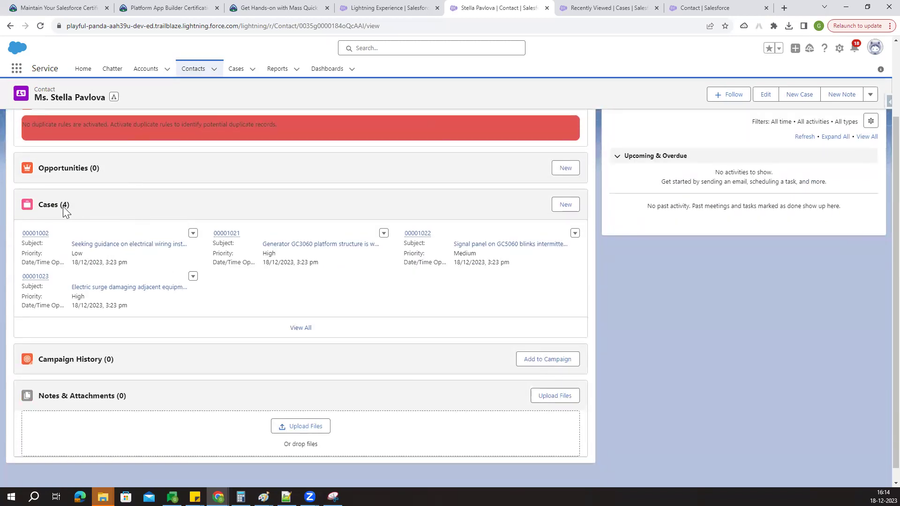
pyautogui.click(298, 330)
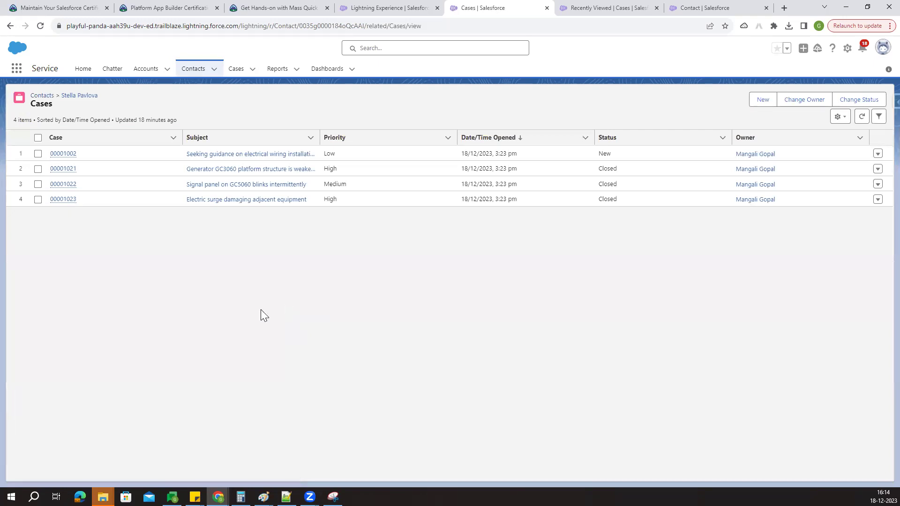
# Reread the challenge's instruction on mass selecting the contact's related cases and the status they need
pyautogui.click(244, 7)
pyautogui.moveTo(212, 315); pyautogui.dragTo(426, 315)
pyautogui.click(331, 324)
pyautogui.click(428, 307)
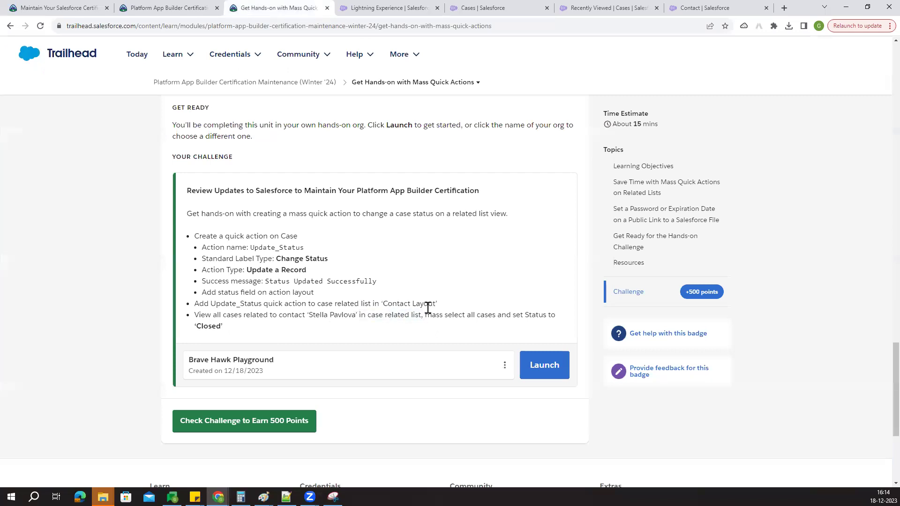
pyautogui.click(478, 8)
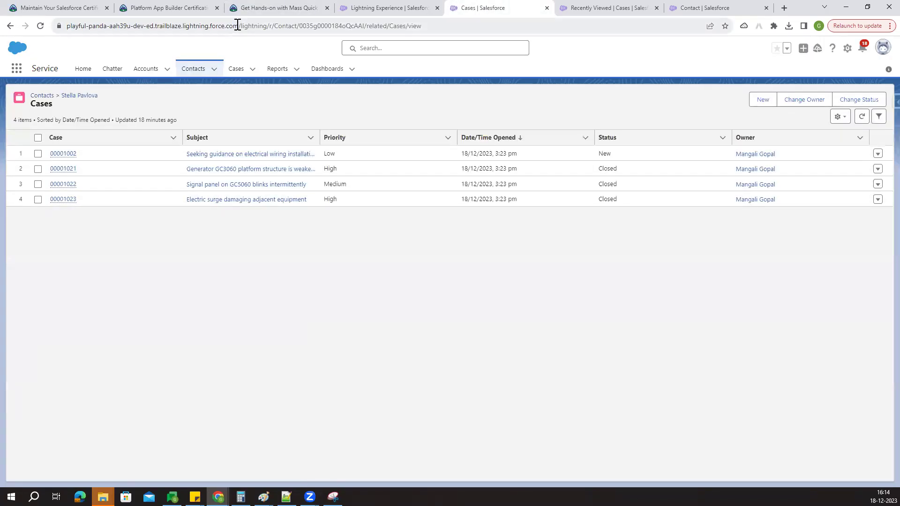
pyautogui.click(257, 11)
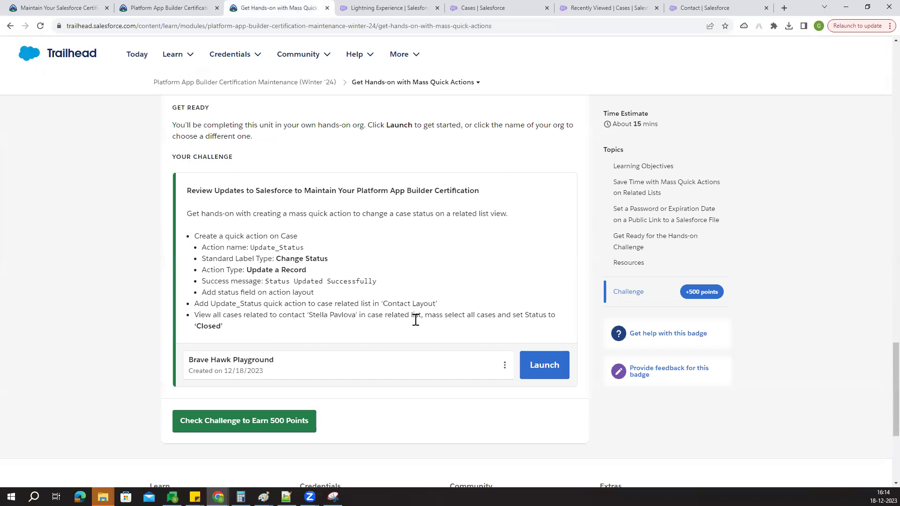
pyautogui.moveTo(423, 316); pyautogui.dragTo(557, 324)
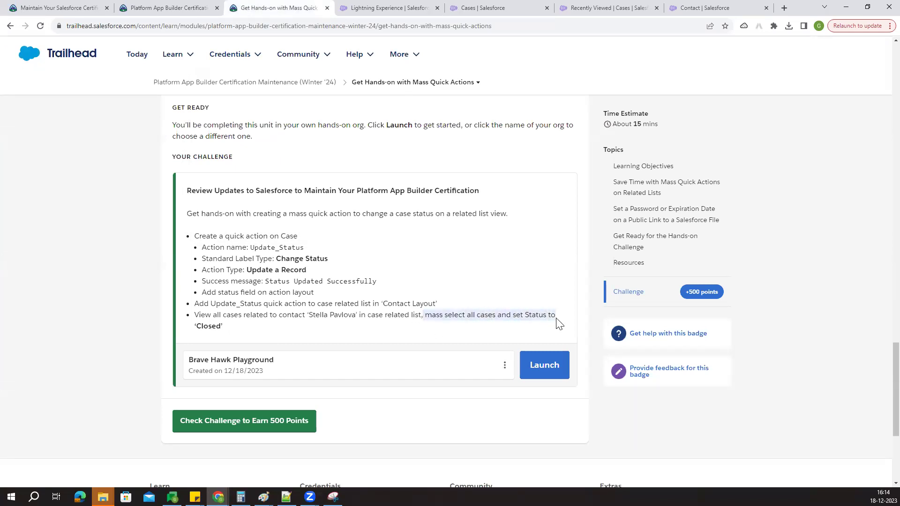
pyautogui.moveTo(245, 334); pyautogui.dragTo(187, 317)
pyautogui.click(422, 257)
# Select all of the contact's related cases and start the Change Status action on them, rechecking the challenge instructions
pyautogui.click(617, 8)
pyautogui.click(515, 9)
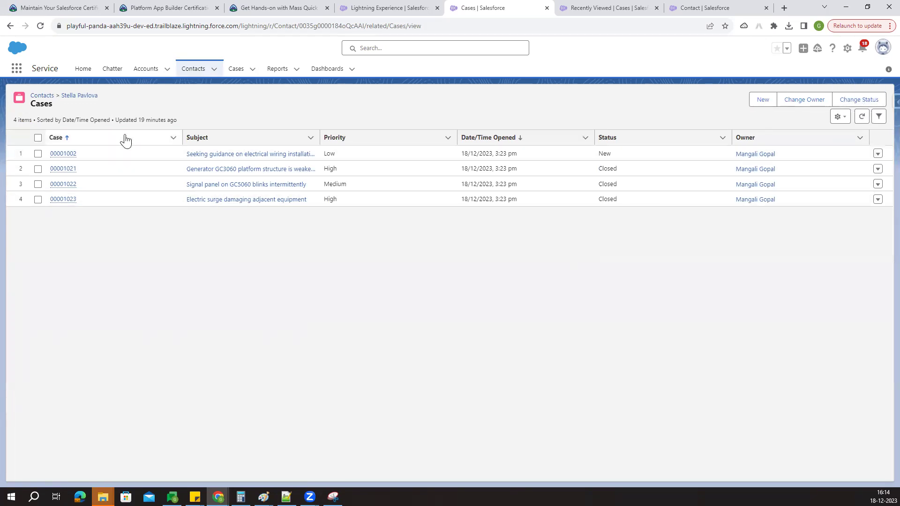
pyautogui.click(38, 138)
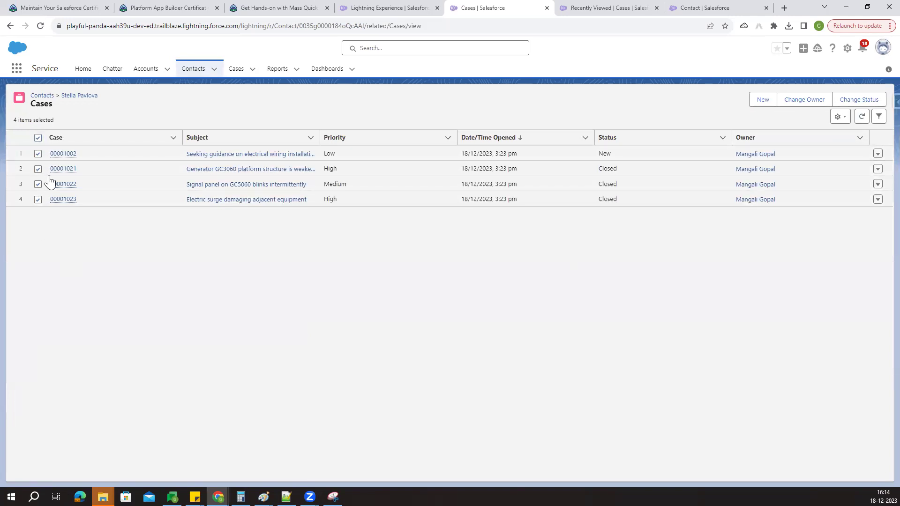
pyautogui.click(848, 104)
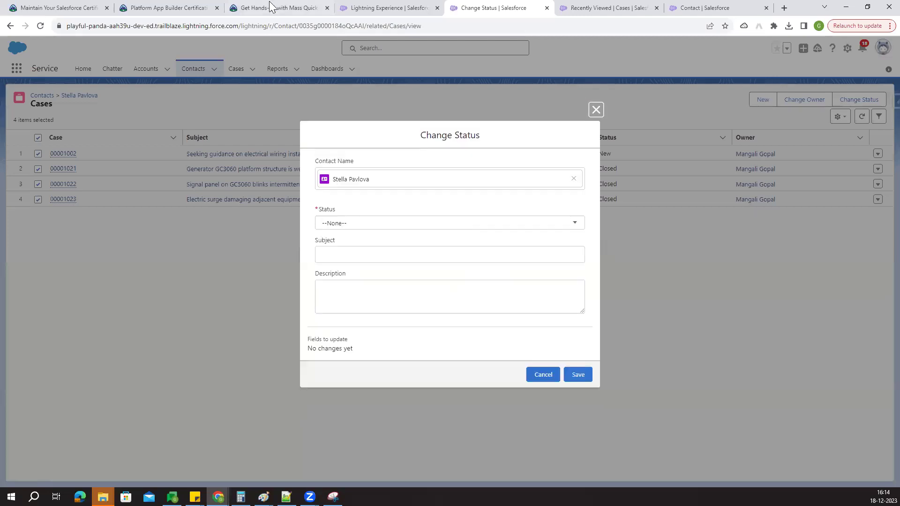
pyautogui.click(277, 8)
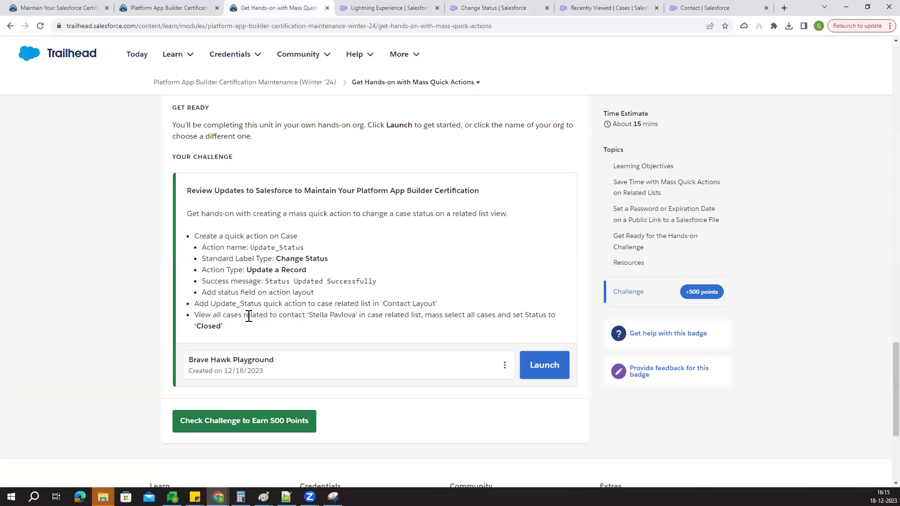
pyautogui.click(475, 13)
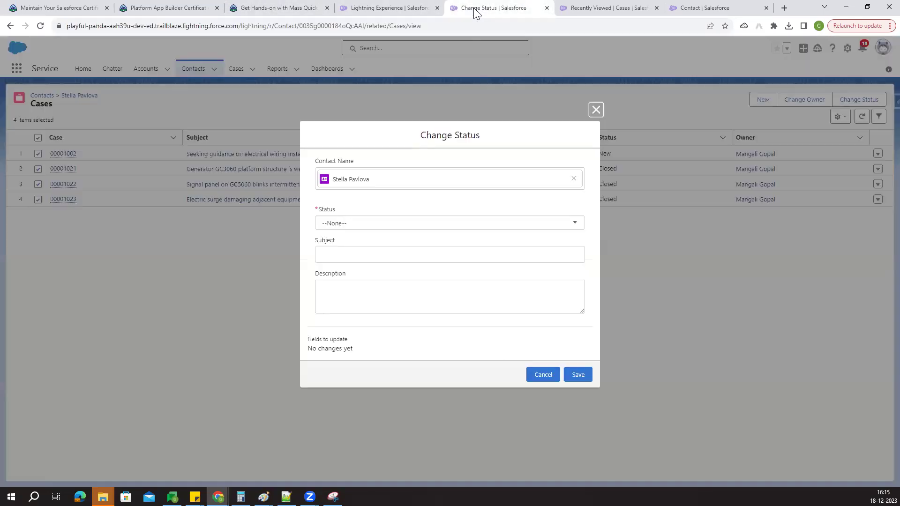
# Set Status to Closed for all the selected cases, checking it against the challenge, and save and confirm the mass update
pyautogui.click(367, 224)
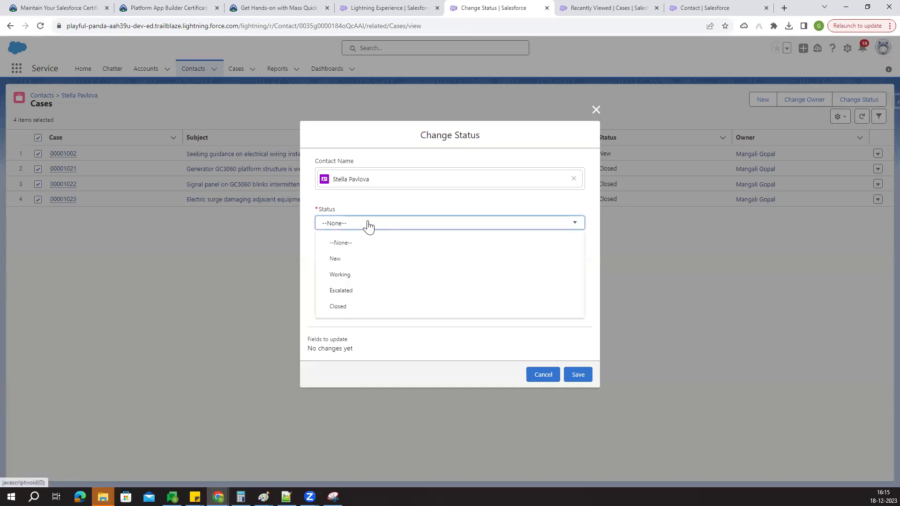
pyautogui.click(362, 306)
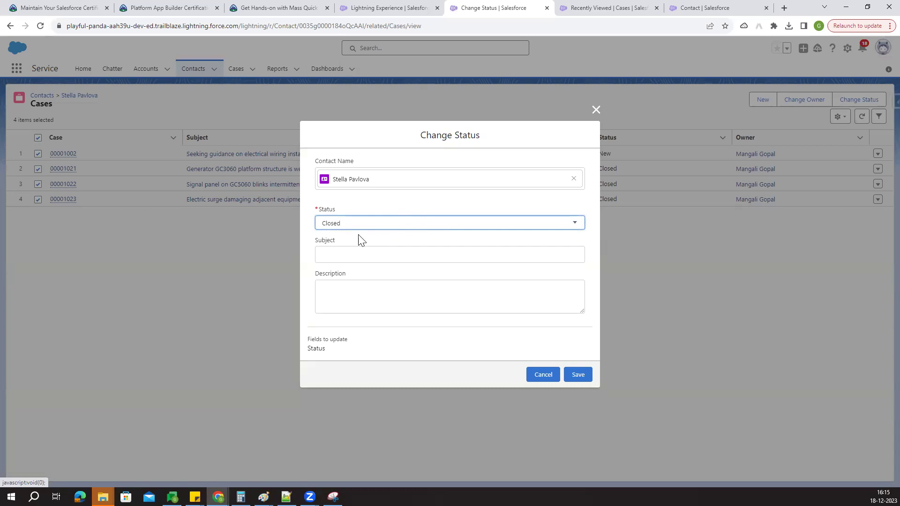
pyautogui.click(345, 256)
pyautogui.click(354, 294)
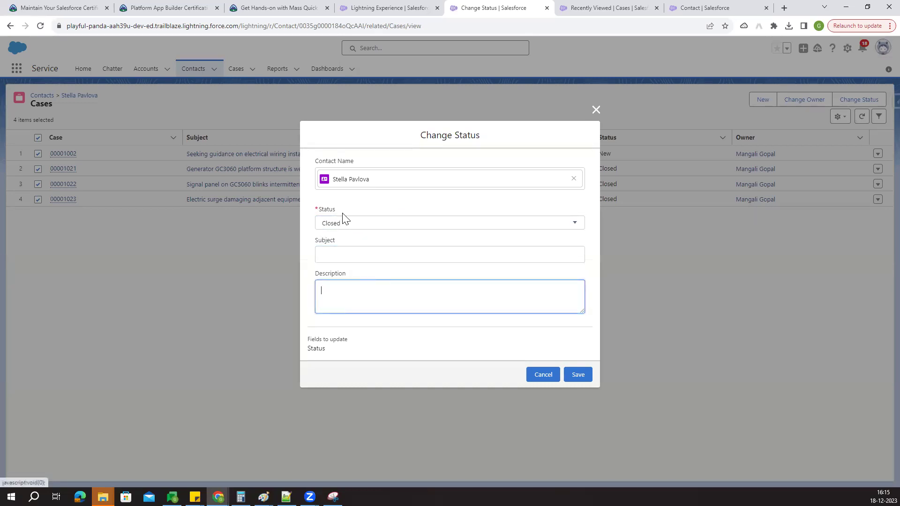
pyautogui.click(268, 9)
pyautogui.click(244, 330)
pyautogui.moveTo(514, 315); pyautogui.dragTo(369, 333)
pyautogui.click(260, 335)
pyautogui.click(497, 11)
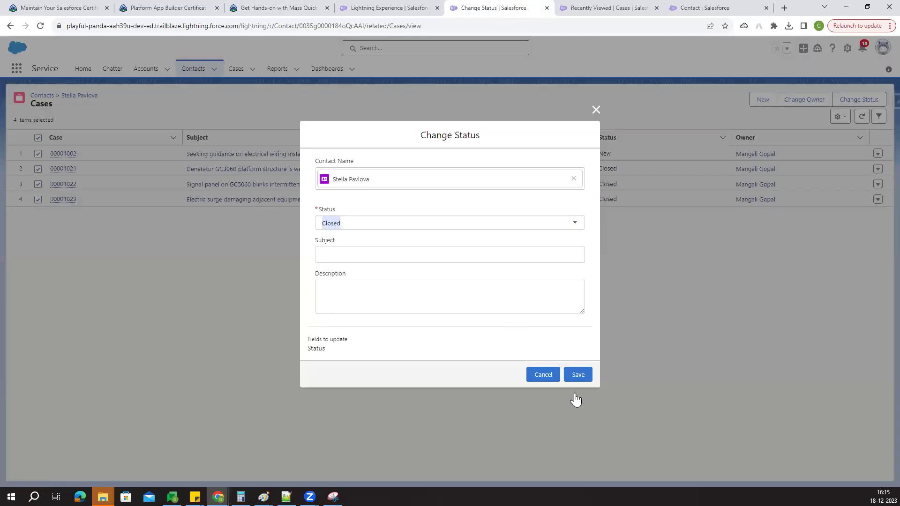
pyautogui.click(588, 377)
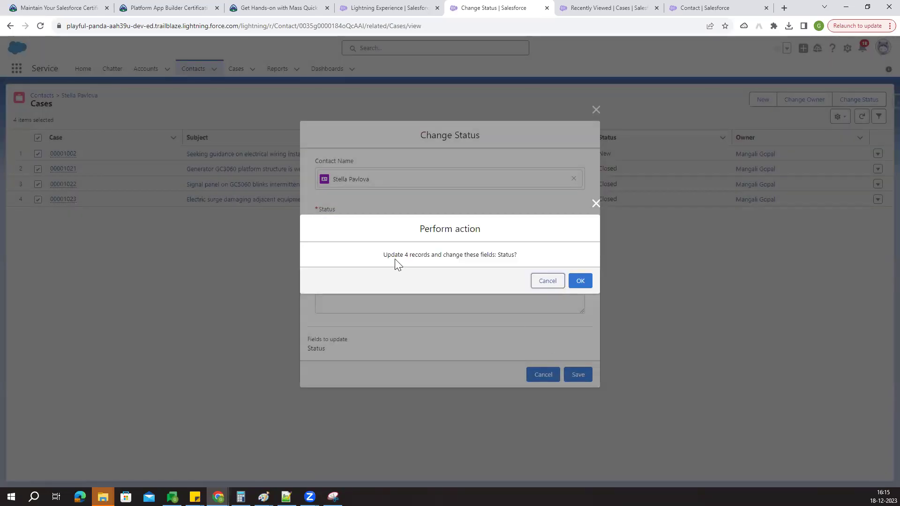
pyautogui.moveTo(402, 256); pyautogui.dragTo(495, 259)
pyautogui.click(581, 281)
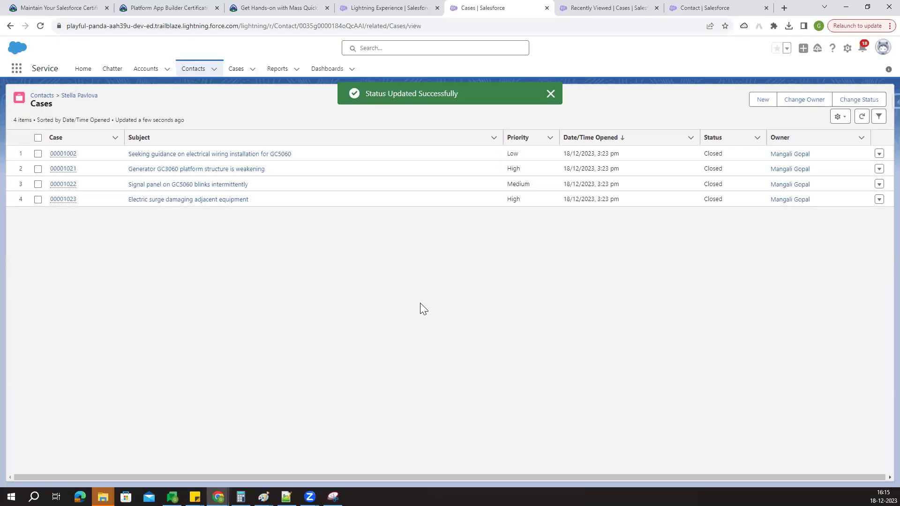
# Submit the Trailhead challenge for checking and read the feedback it returns
pyautogui.click(281, 10)
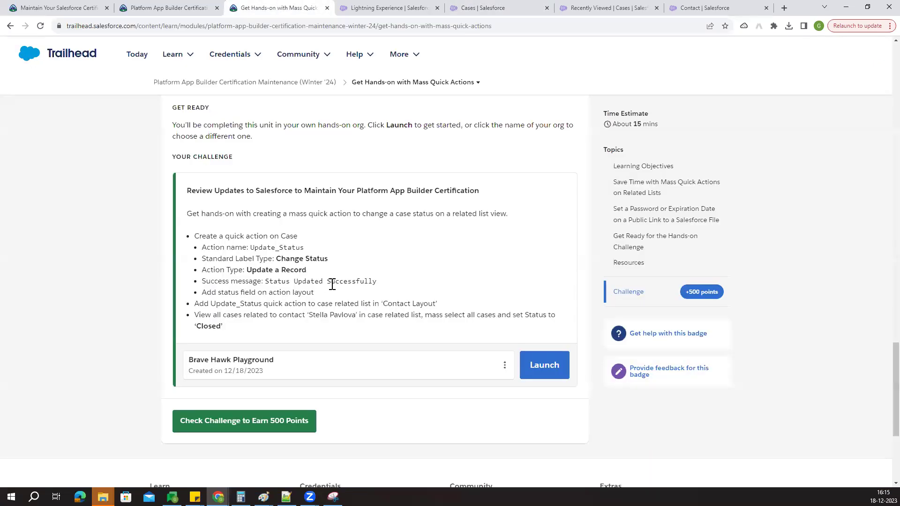
pyautogui.scroll(-2, 337, 281)
pyautogui.click(311, 336)
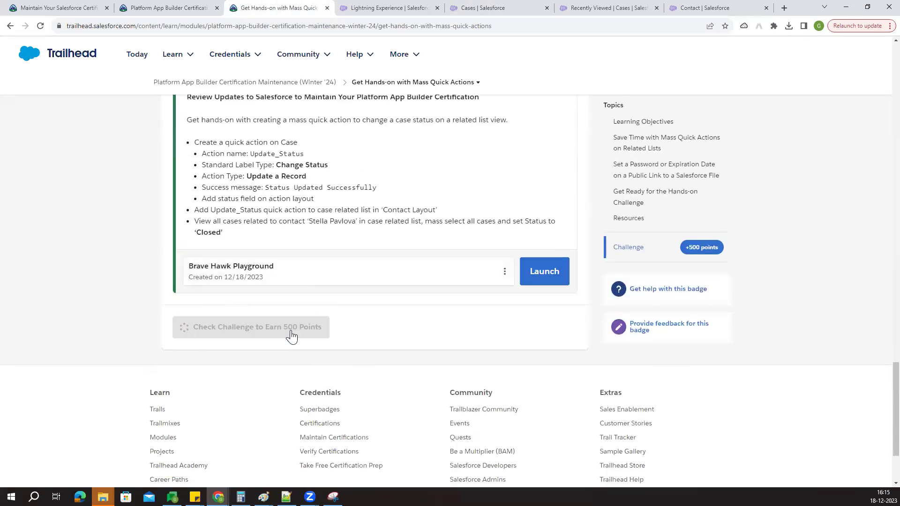
pyautogui.moveTo(190, 142); pyautogui.dragTo(152, 234)
pyautogui.click(85, 303)
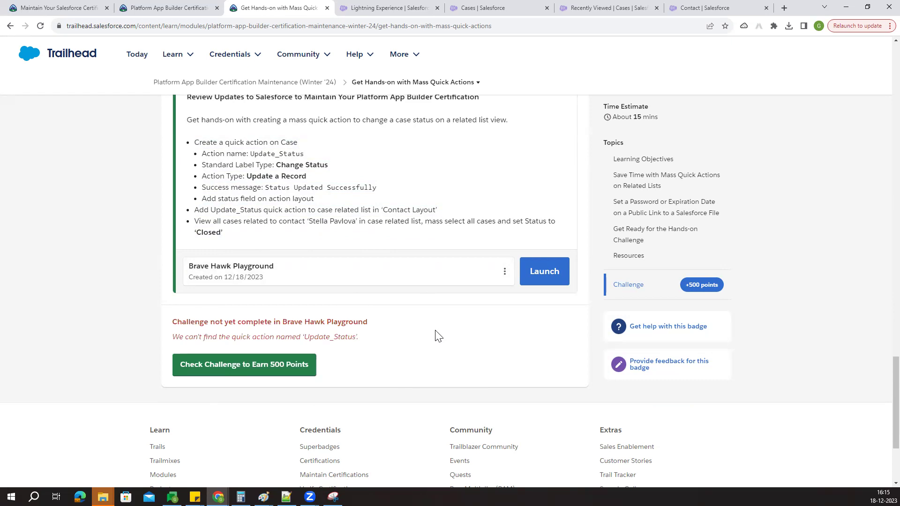
pyautogui.moveTo(236, 340); pyautogui.dragTo(351, 340)
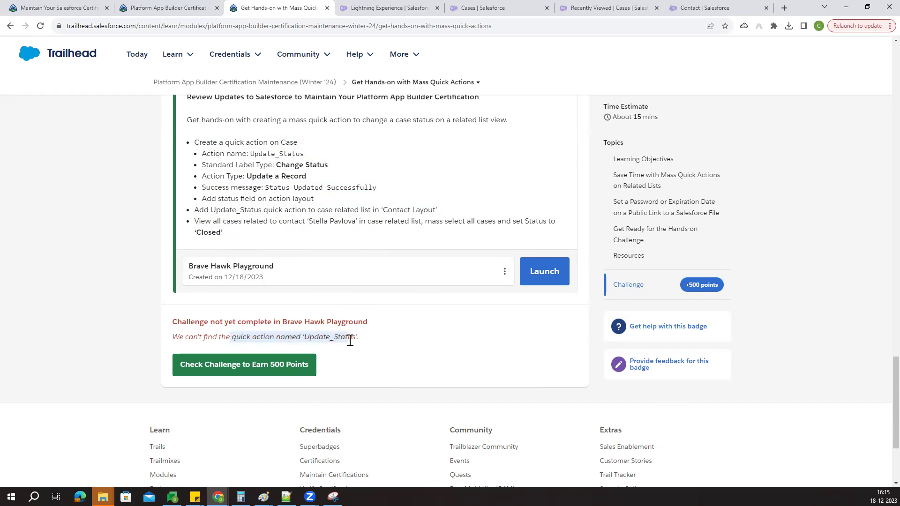
pyautogui.click(382, 344)
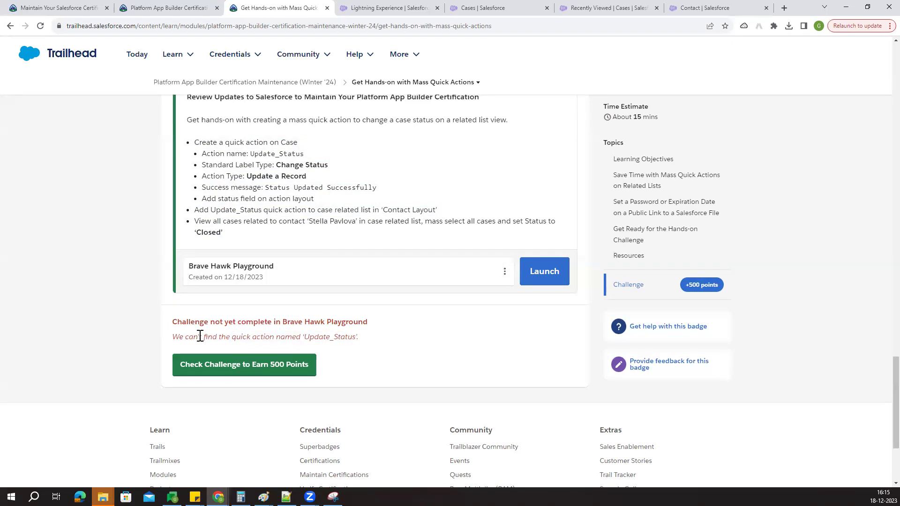
pyautogui.moveTo(173, 322); pyautogui.dragTo(379, 327)
pyautogui.click(387, 348)
# Reload the challenge page, submit the challenge for checking again and examine the action name in the feedback
pyautogui.click(40, 26)
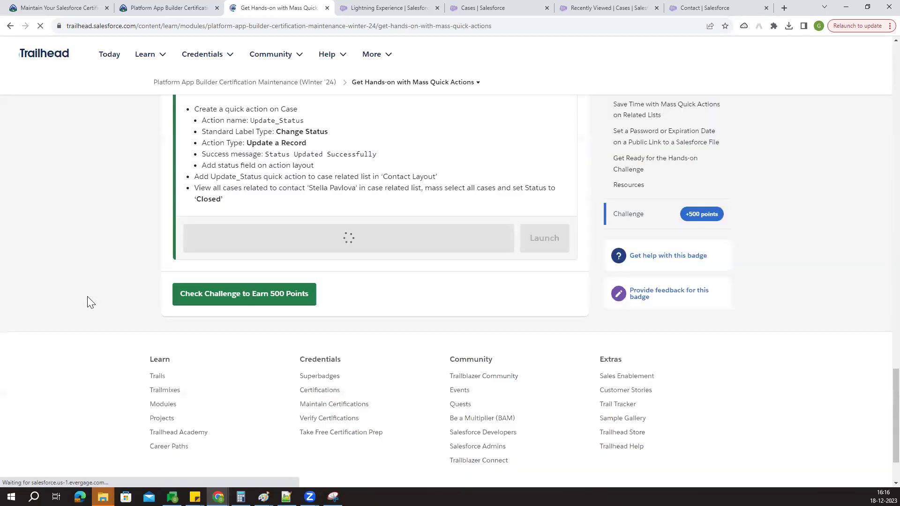
pyautogui.click(269, 296)
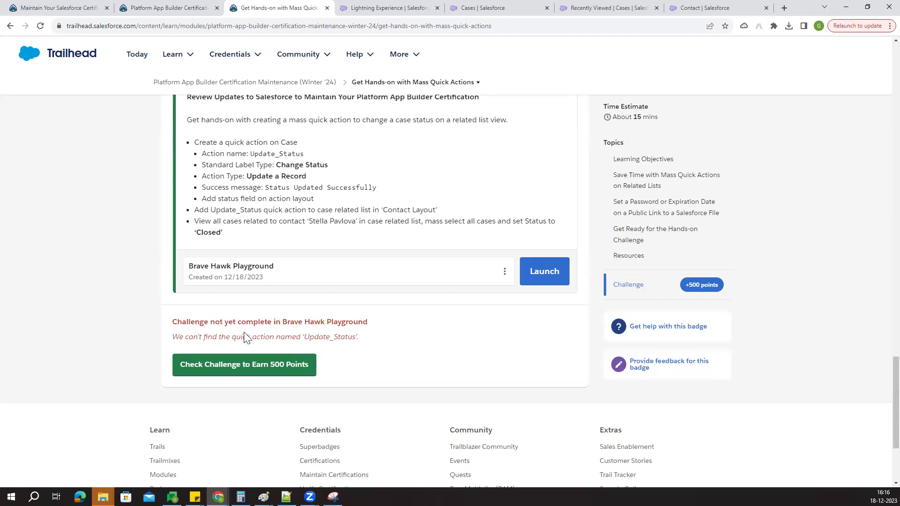
pyautogui.moveTo(306, 338); pyautogui.dragTo(364, 342)
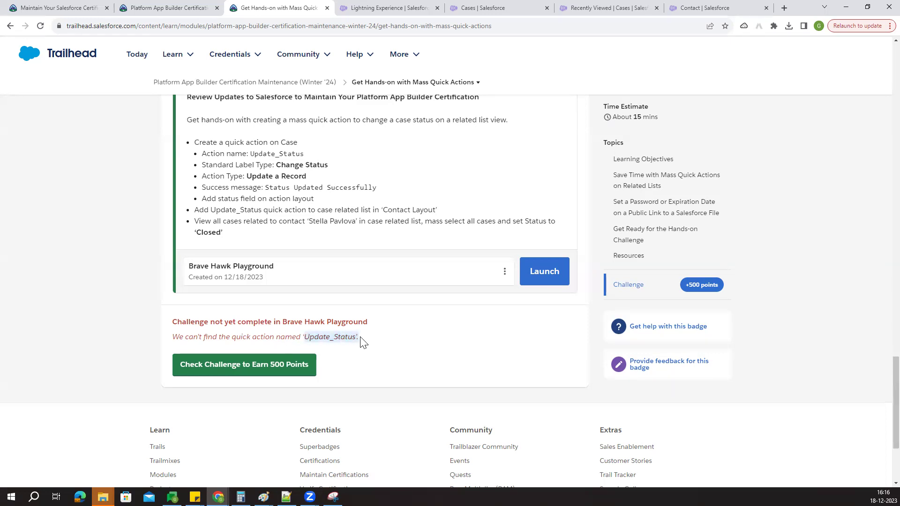
# Compare the challenge's required quick action name, label type and action type with the open Salesforce pages
pyautogui.click(594, 10)
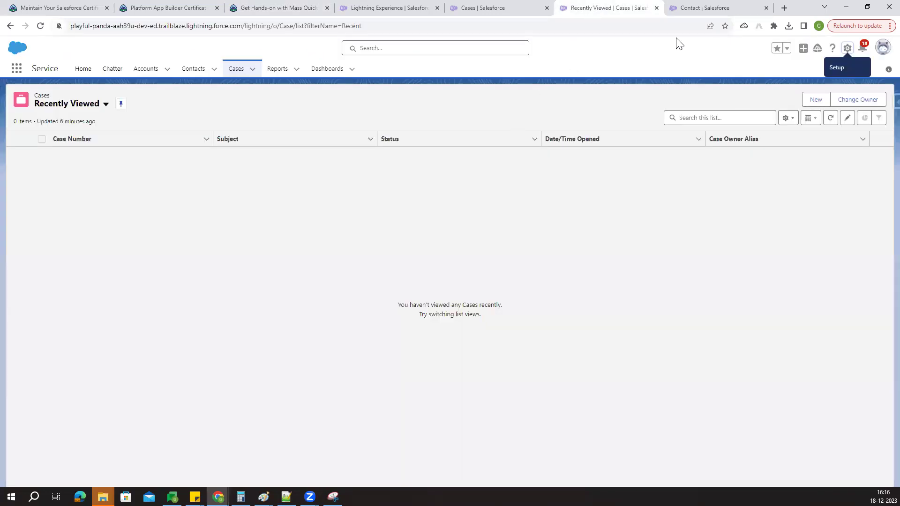
pyautogui.click(686, 10)
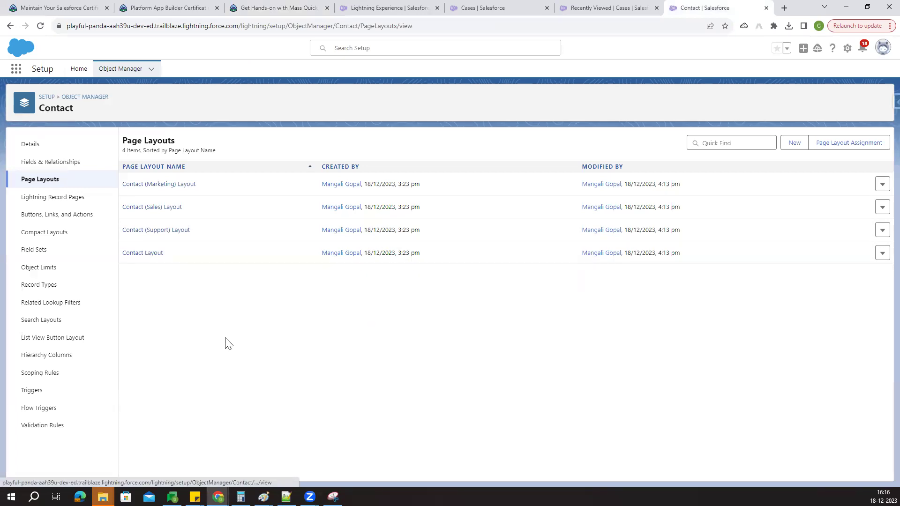
pyautogui.click(246, 6)
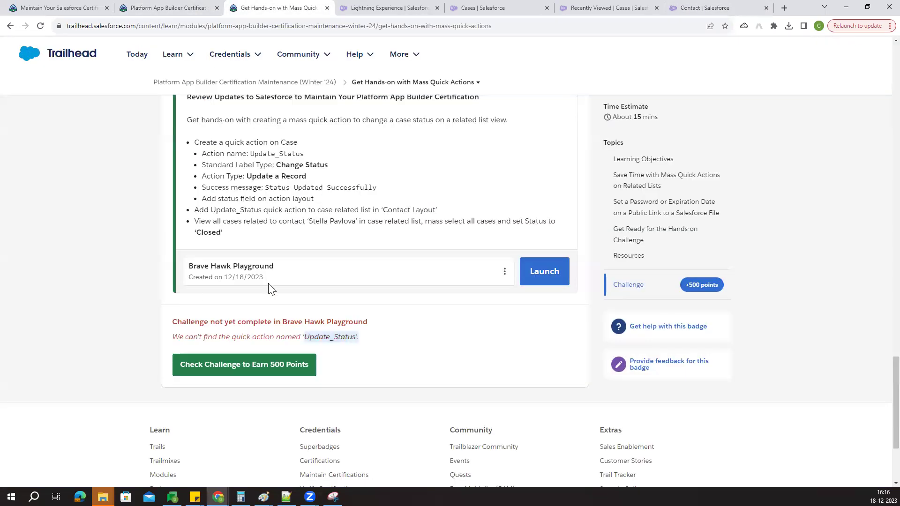
pyautogui.scroll(1, 291, 225)
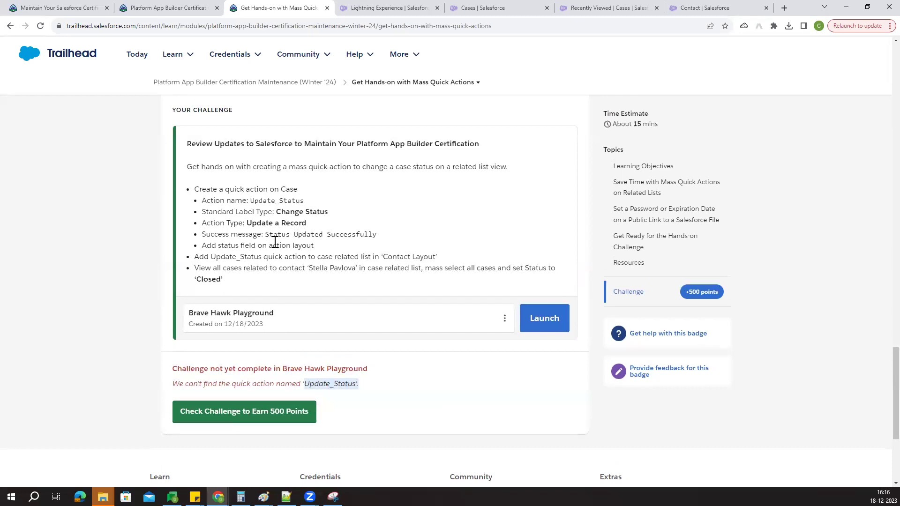
pyautogui.moveTo(240, 211); pyautogui.dragTo(326, 225)
pyautogui.click(322, 224)
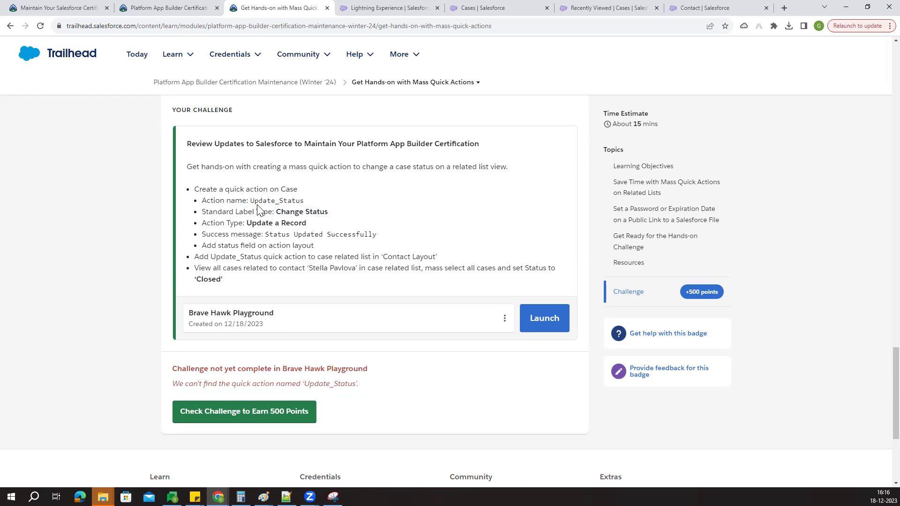
pyautogui.moveTo(300, 201); pyautogui.dragTo(304, 202)
pyautogui.click(609, 9)
pyautogui.click(681, 10)
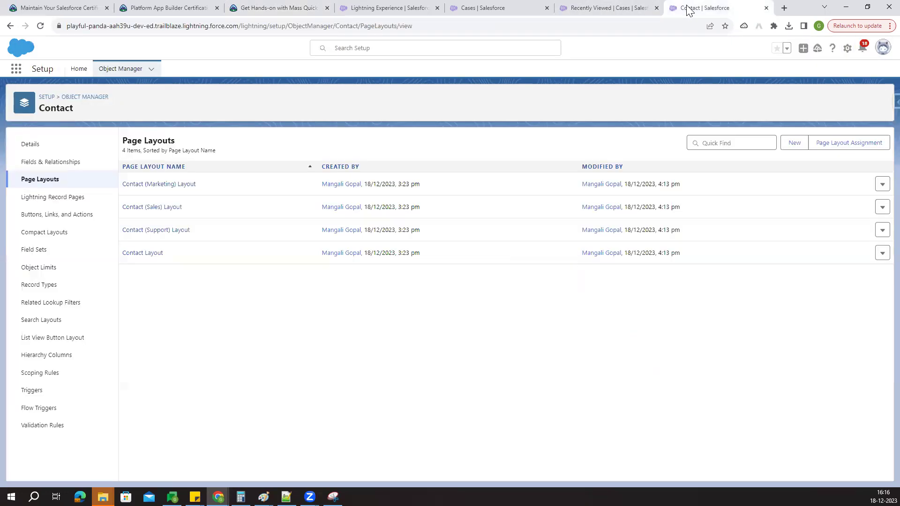
pyautogui.click(488, 9)
# Open the Case object's setup from the Cases list and display its Buttons, Links, and Actions
pyautogui.click(582, 15)
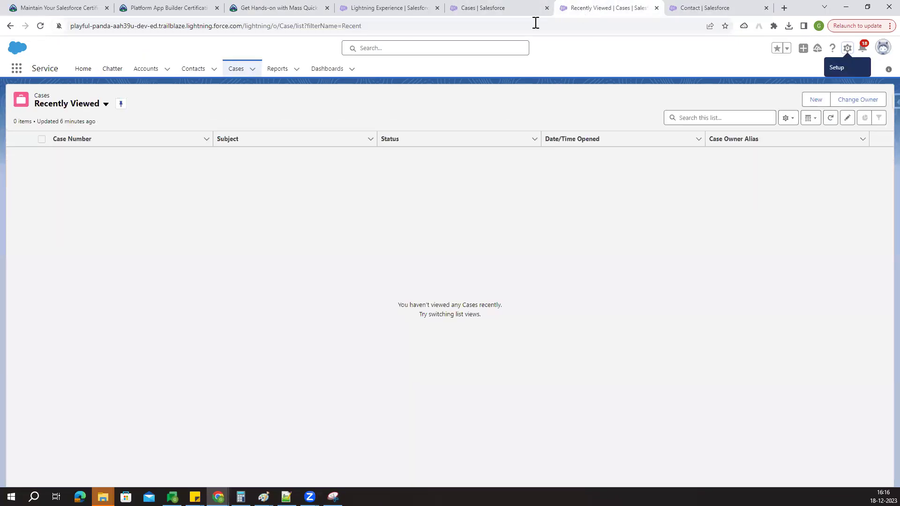
pyautogui.click(238, 71)
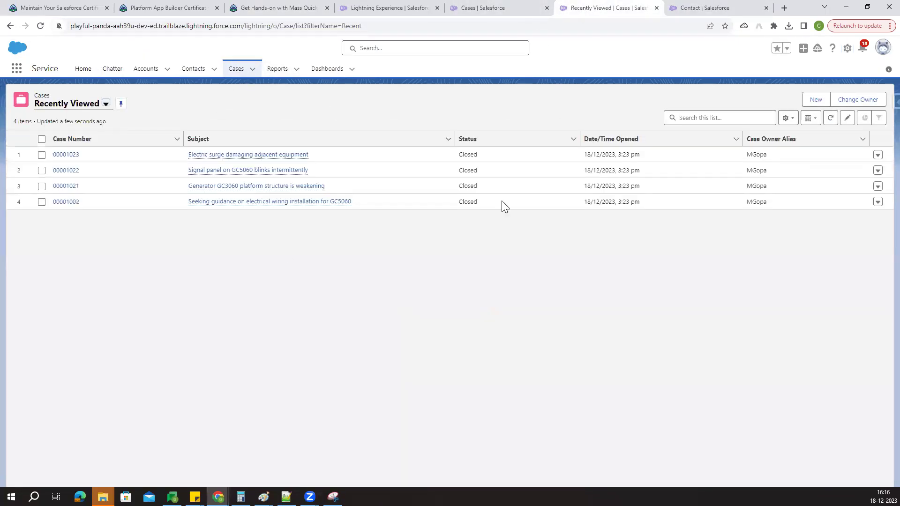
pyautogui.click(847, 48)
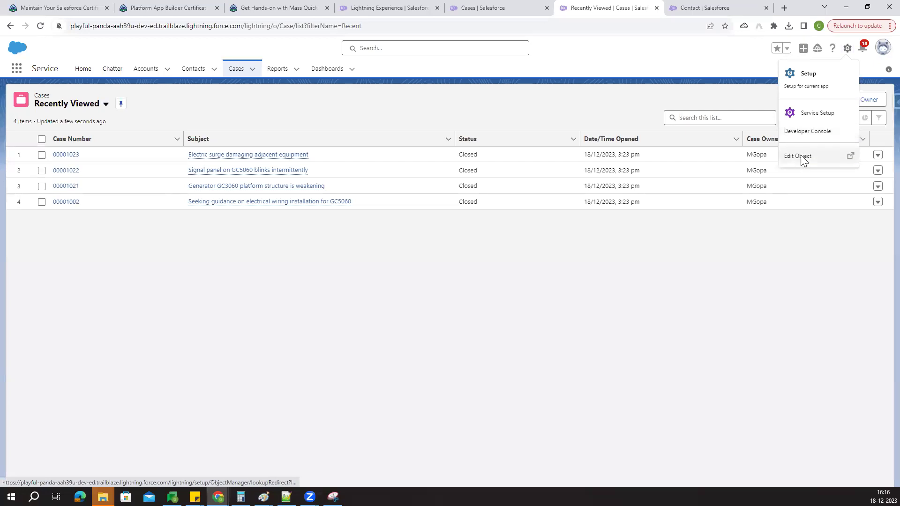
pyautogui.click(801, 154)
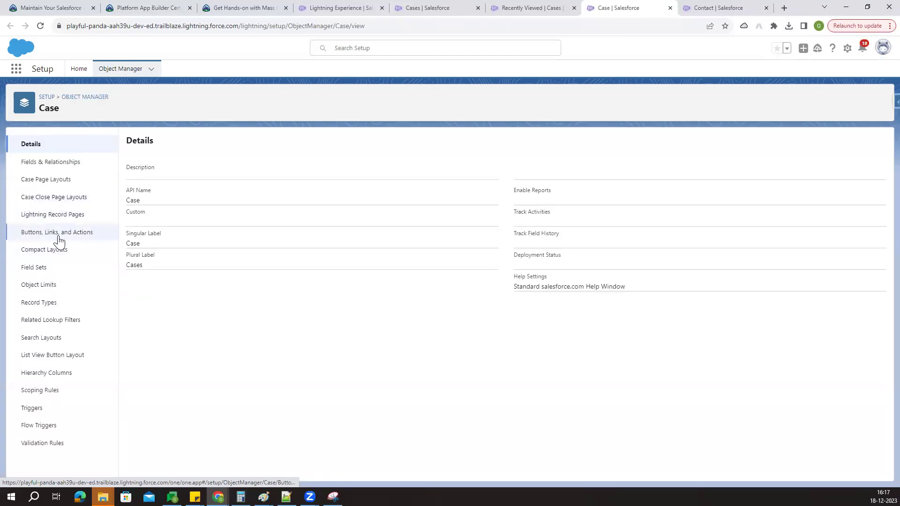
pyautogui.click(56, 239)
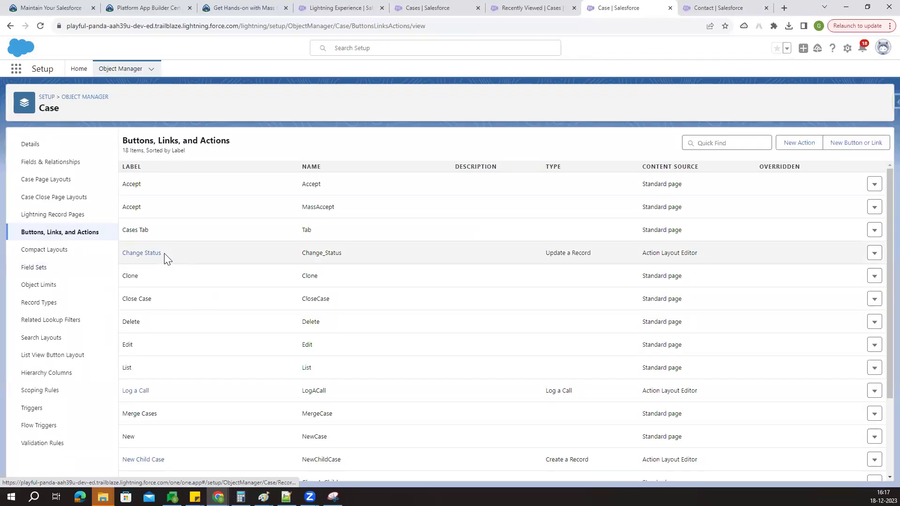
# Rename the Case quick action Change Status to the API name Update_Status, save it and reload the page
pyautogui.click(874, 253)
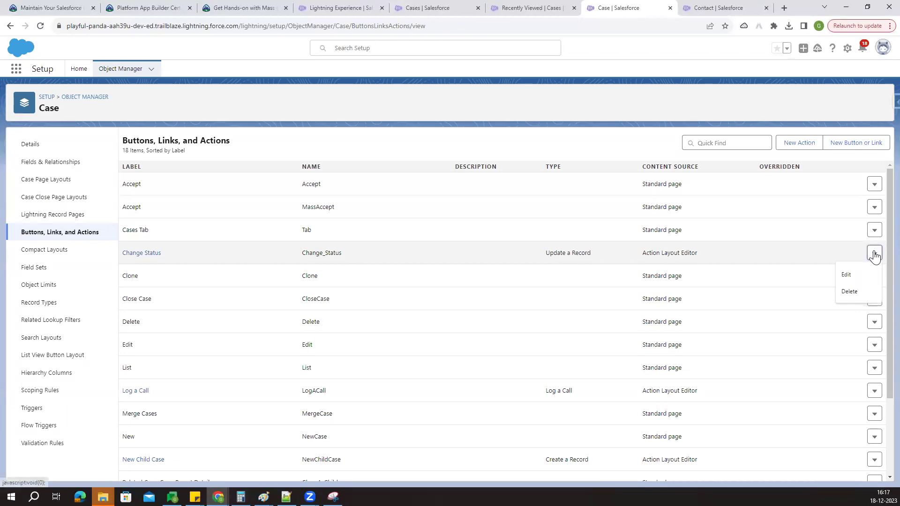
pyautogui.click(846, 275)
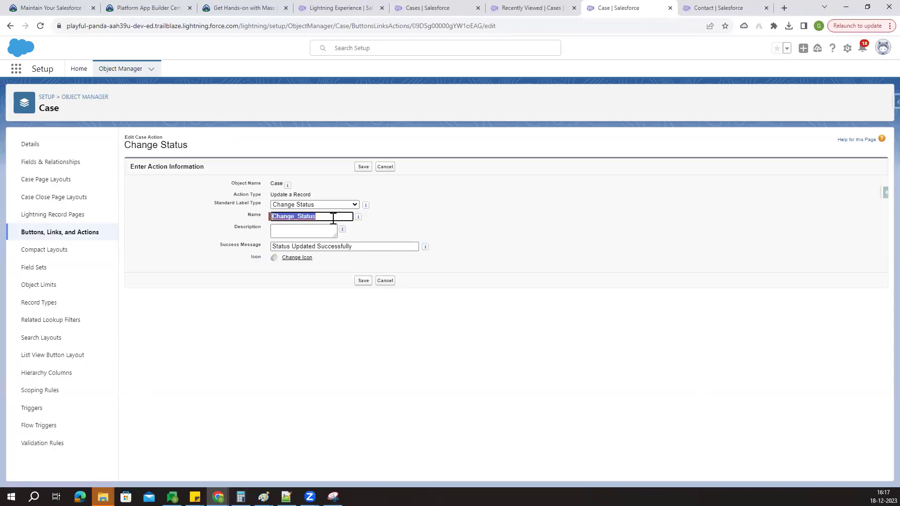
pyautogui.write('Update_Status')
pyautogui.click(482, 219)
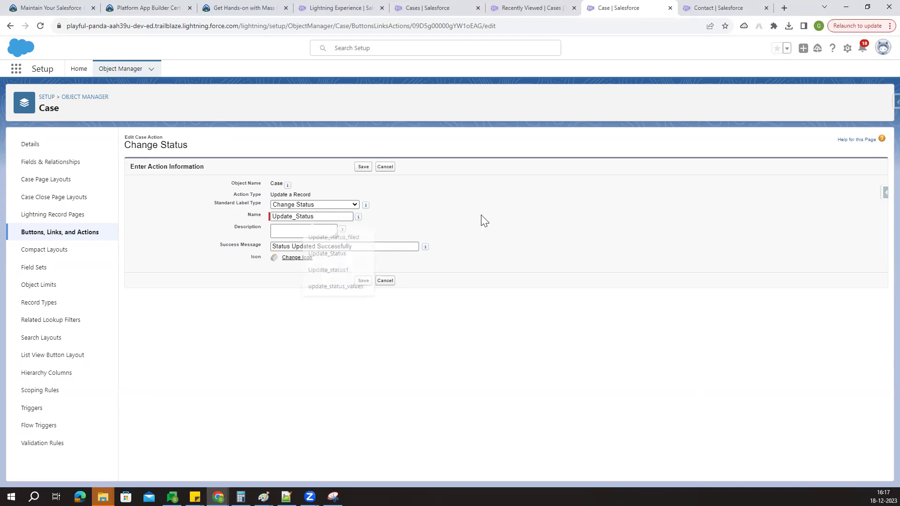
pyautogui.click(361, 167)
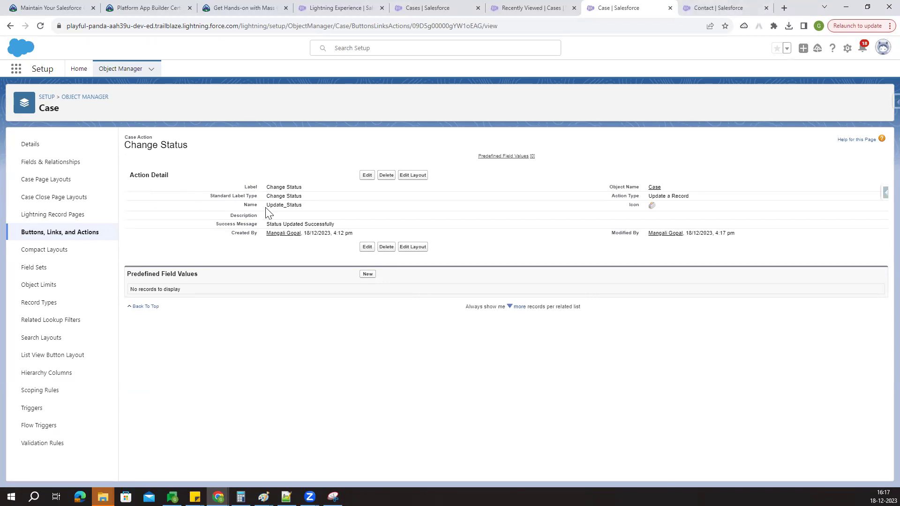
pyautogui.click(40, 26)
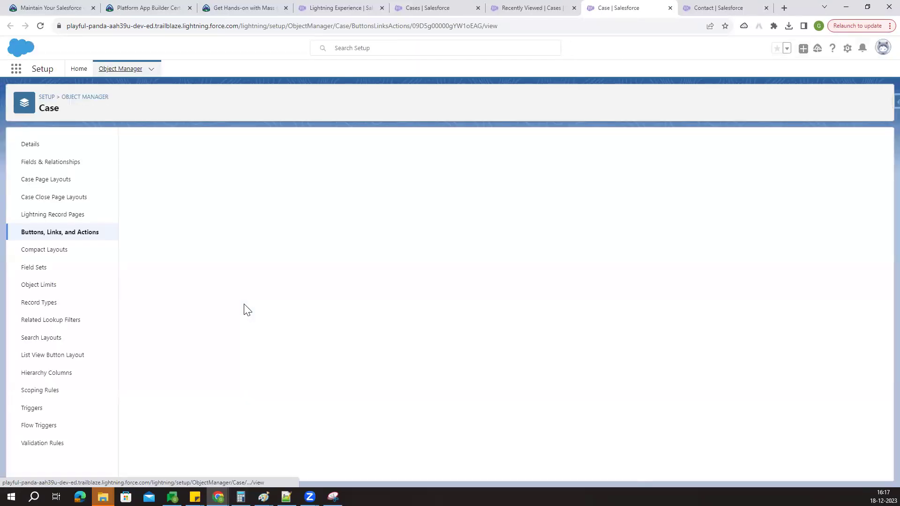
# Compare the Case quick action's saved name with the action name required by the Trailhead challenge
pyautogui.moveTo(265, 205); pyautogui.dragTo(388, 201)
pyautogui.click(392, 204)
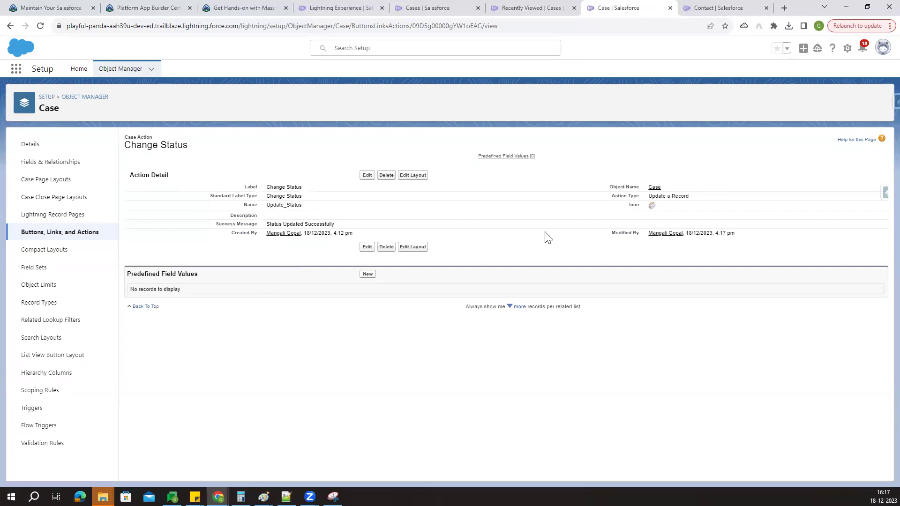
pyautogui.click(233, 14)
pyautogui.click(263, 211)
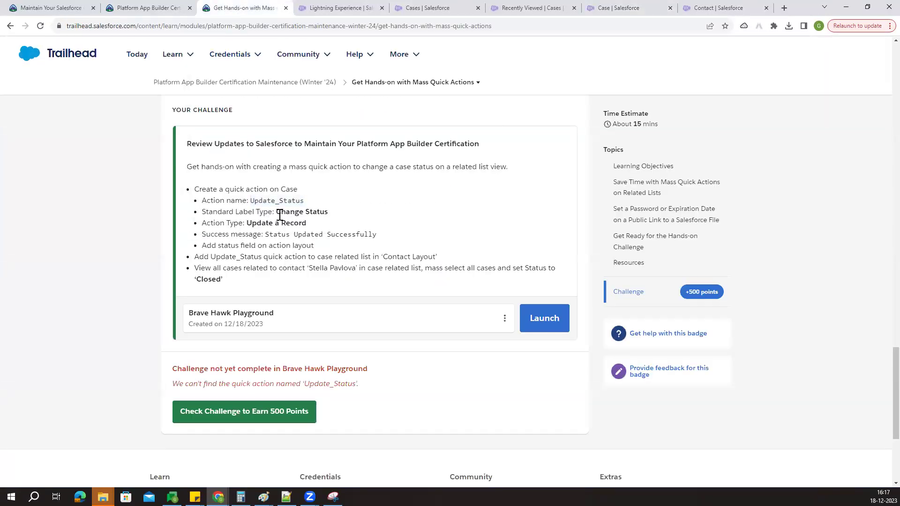
pyautogui.moveTo(252, 201); pyautogui.dragTo(312, 206)
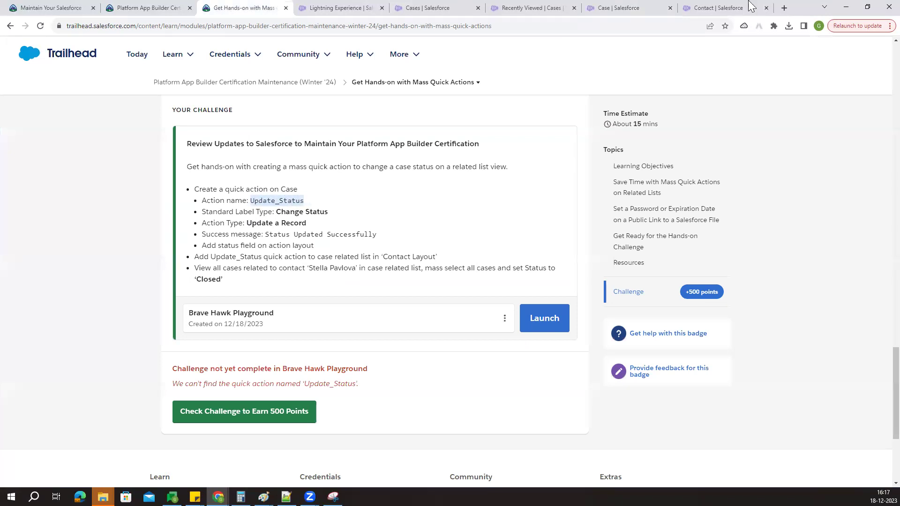
# Confirm Change Status as a selected quick action in the Contact Layout's Cases related list properties and save the layout
pyautogui.click(708, 8)
pyautogui.click(146, 254)
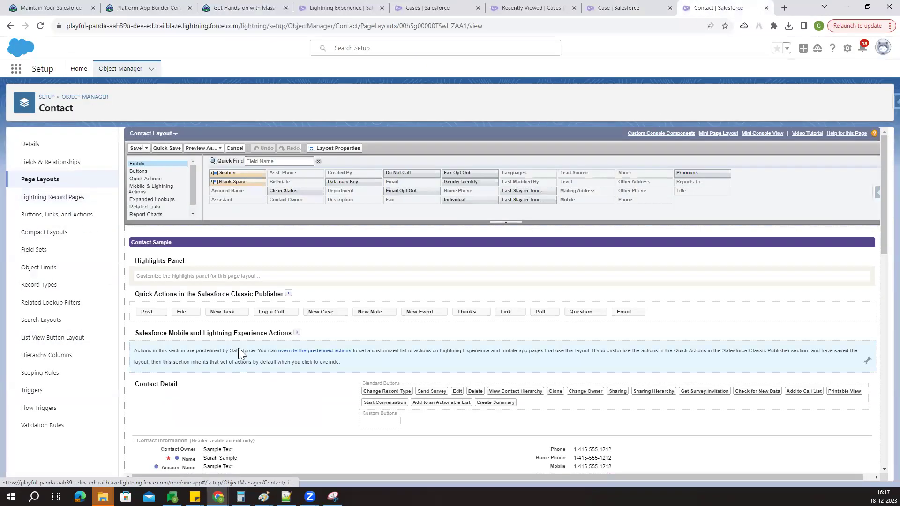
pyautogui.scroll(-5, 238, 348)
pyautogui.click(146, 194)
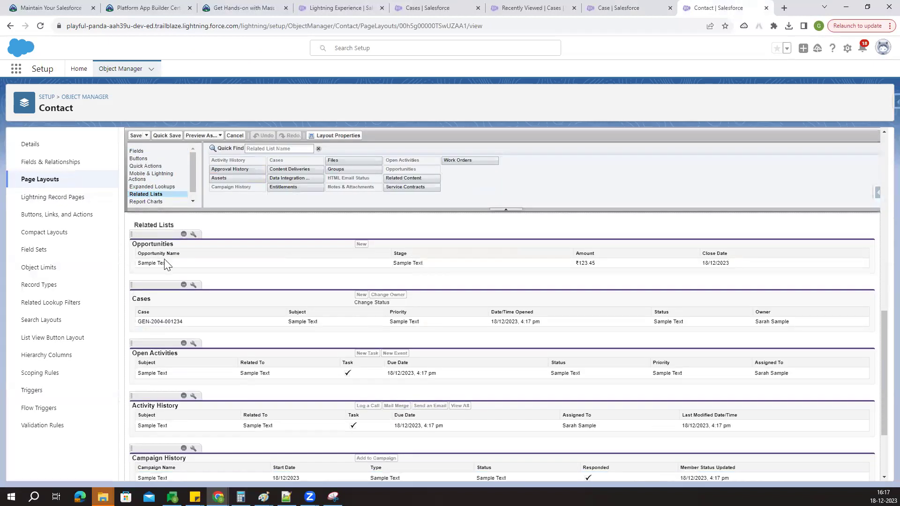
pyautogui.click(193, 284)
pyautogui.scroll(-5, 624, 379)
pyautogui.click(635, 344)
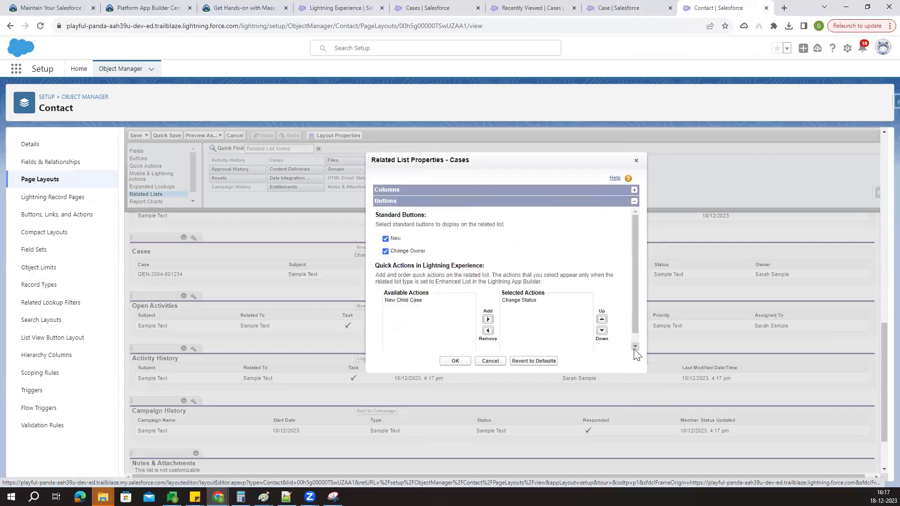
pyautogui.click(455, 361)
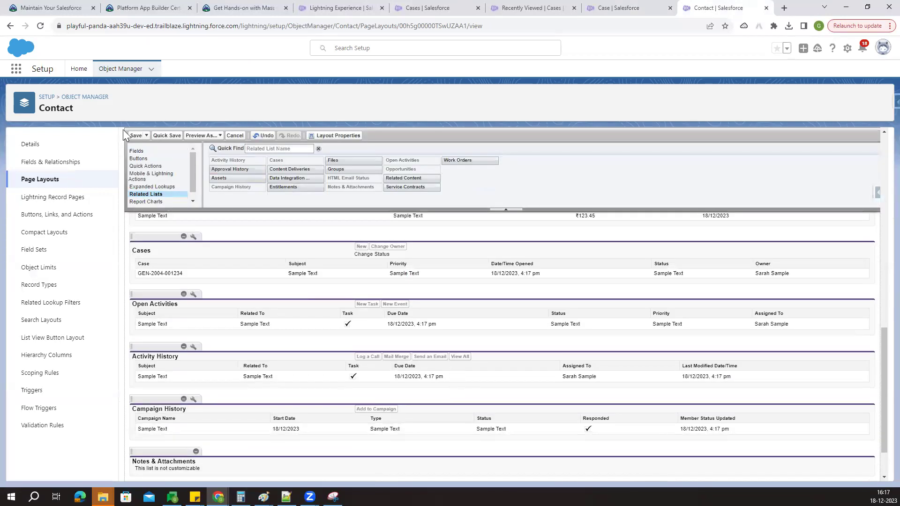
pyautogui.click(136, 136)
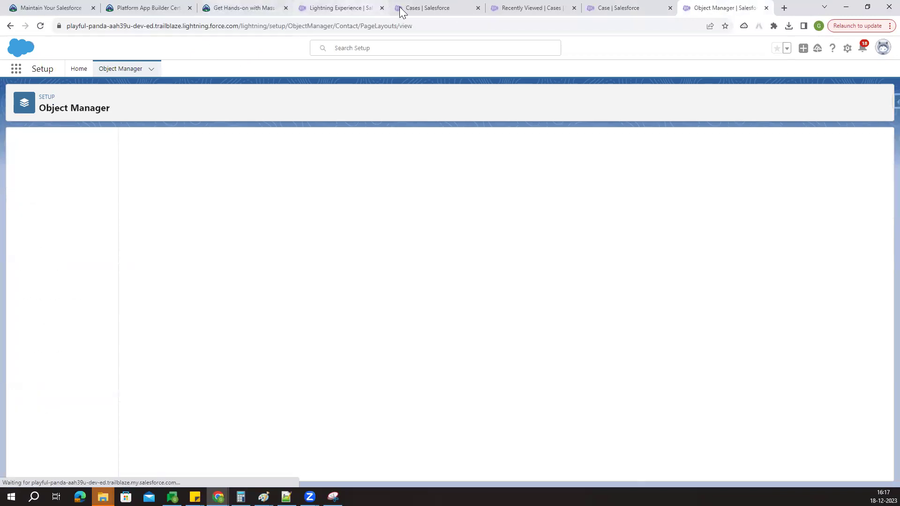
# Review the statuses in the contact's case list, and resubmit the reloaded Trailhead challenge for checking
pyautogui.click(427, 8)
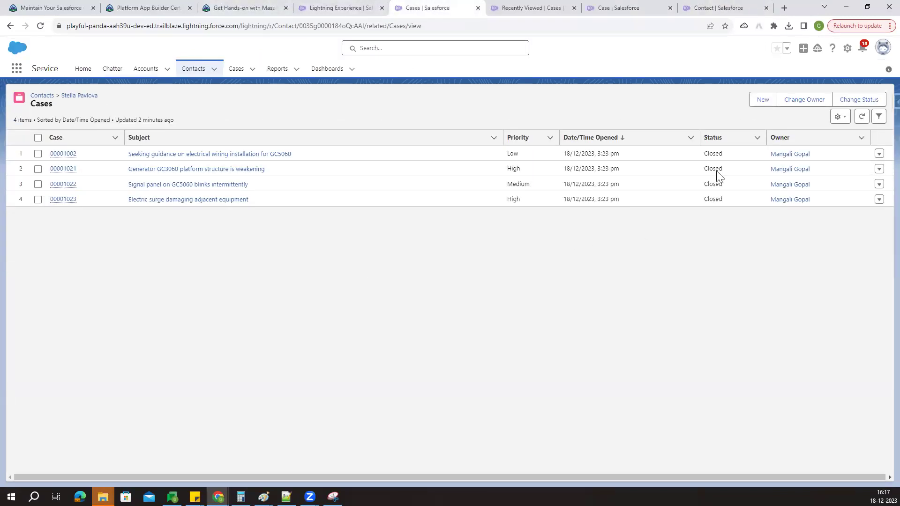
pyautogui.click(237, 8)
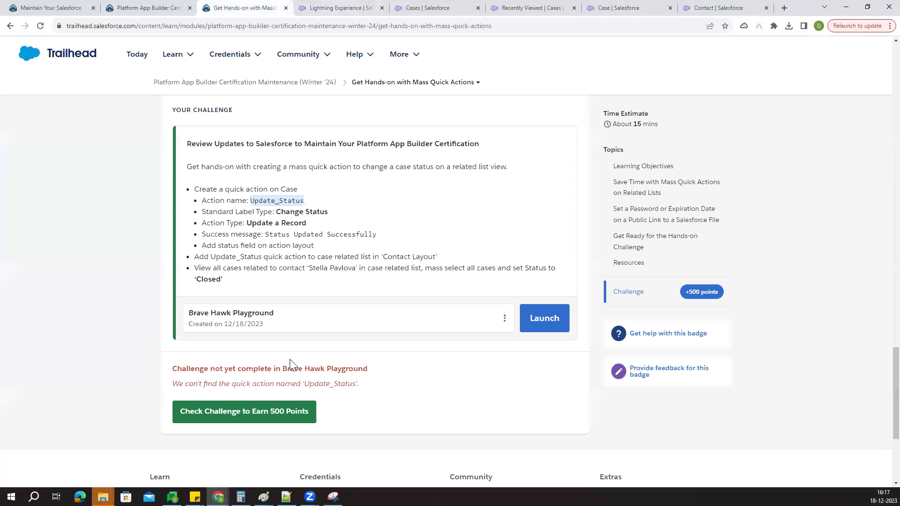
pyautogui.click(40, 25)
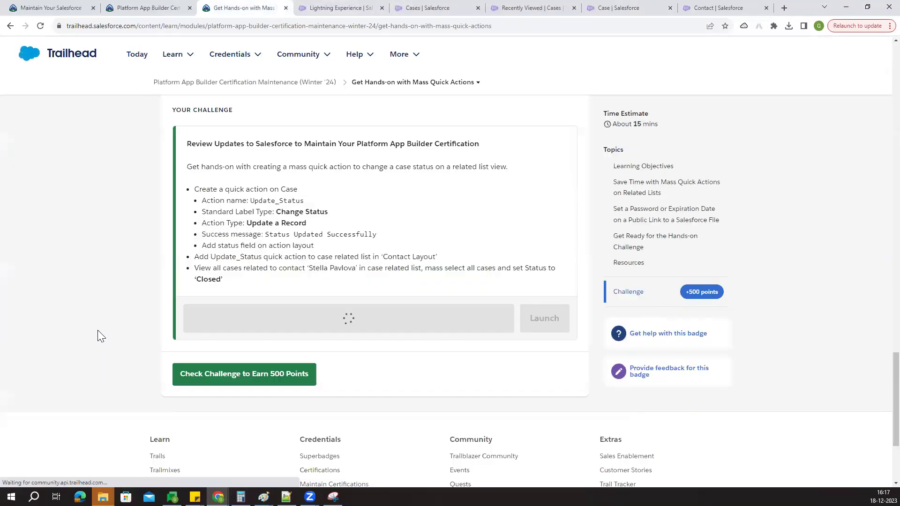
pyautogui.scroll(-1, 99, 331)
pyautogui.click(244, 331)
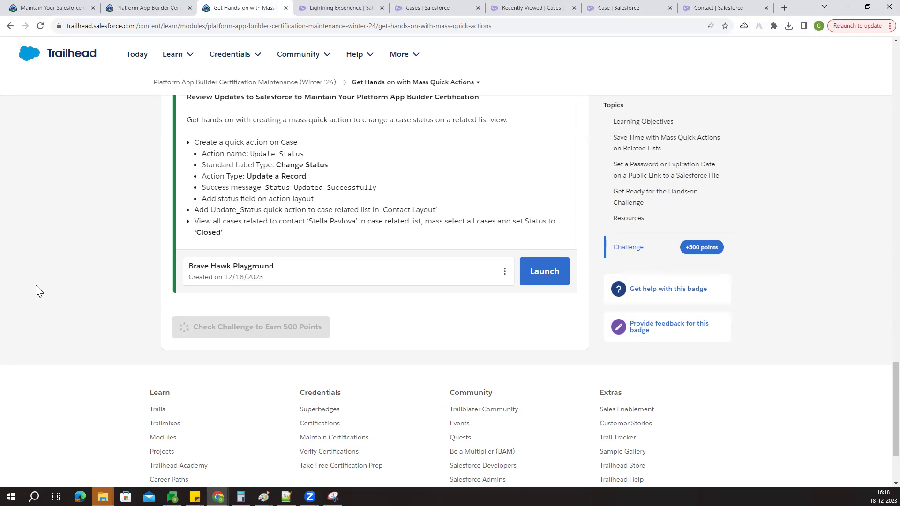
pyautogui.doubleClick(276, 153)
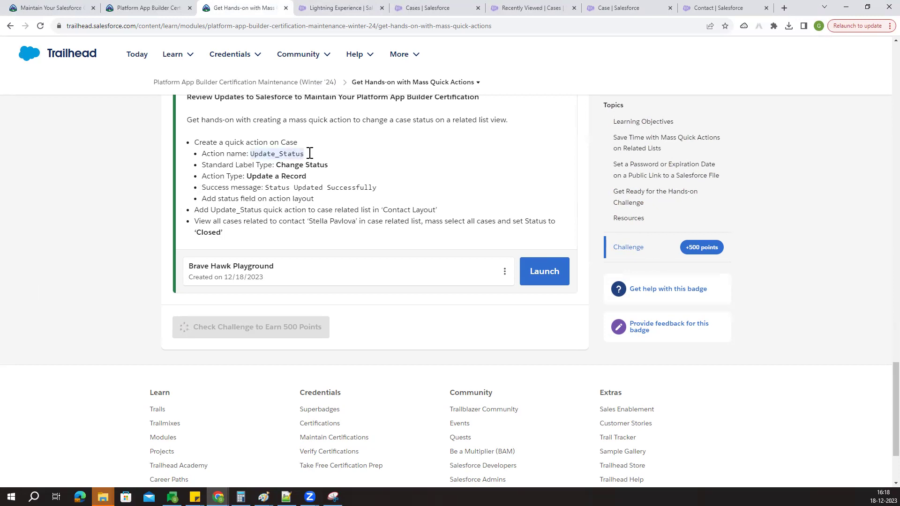
pyautogui.moveTo(329, 165); pyautogui.dragTo(305, 155)
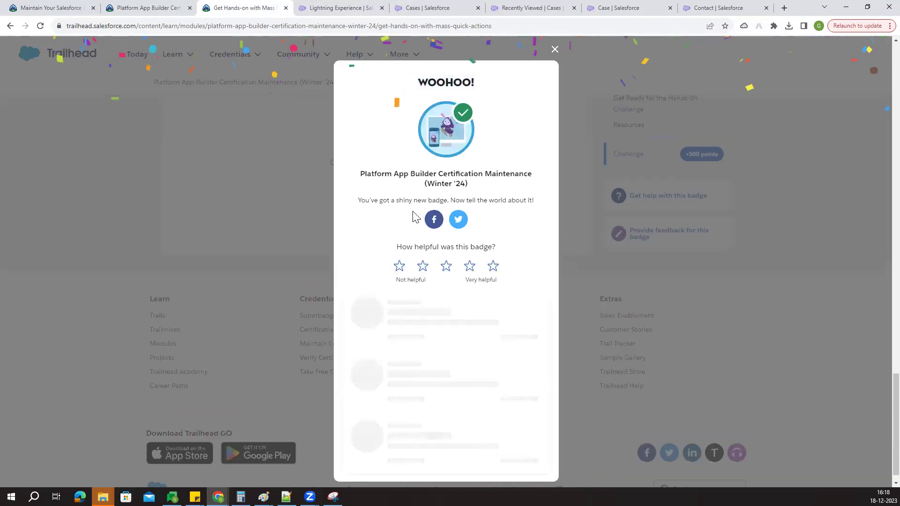